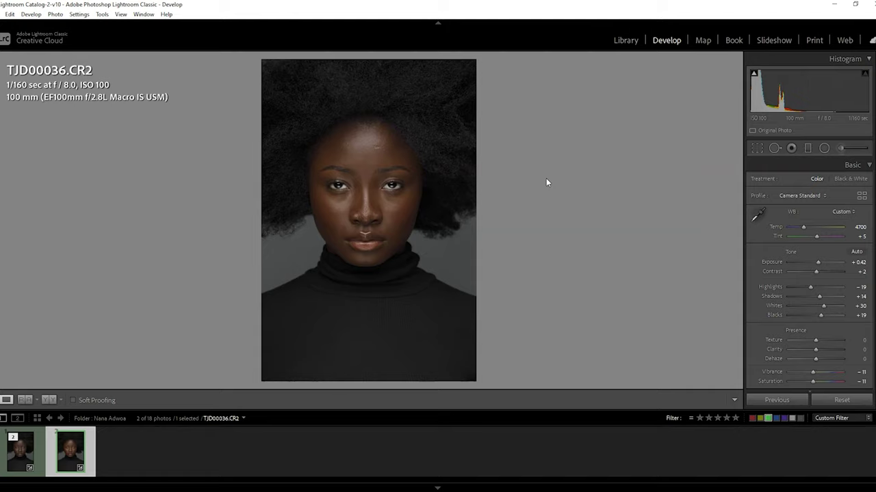
Show the Before & After view, trying Temp 4900 and Exposure 0.00, then undoing both
{"action": "key", "text": "y"}
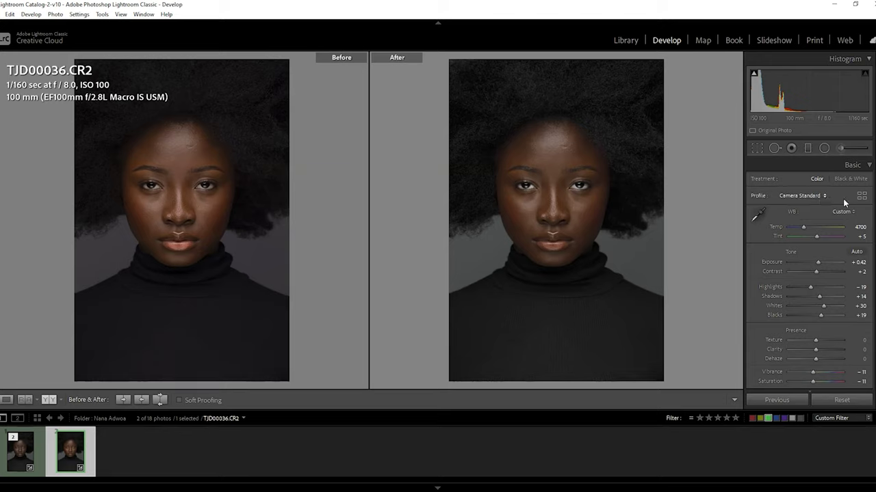
{"action": "left_click", "coordinate": [803, 228]}
{"action": "key", "text": "ctrl+z"}
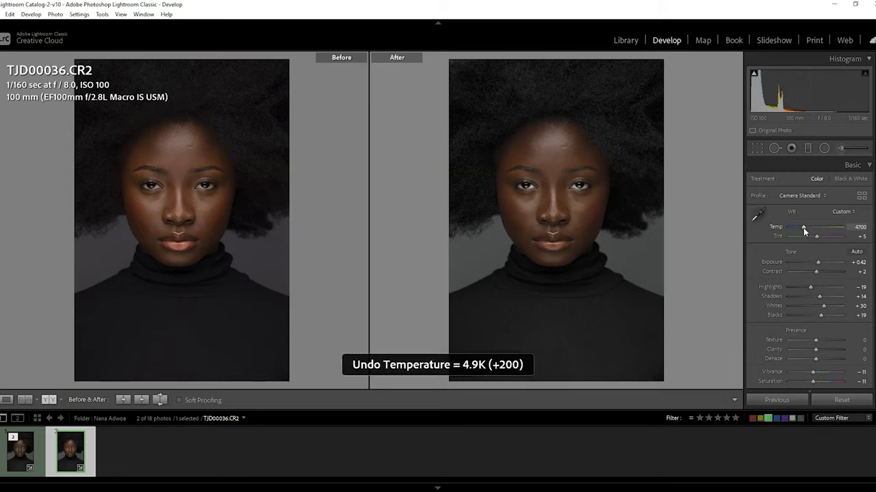
{"action": "double_click", "coordinate": [818, 263]}
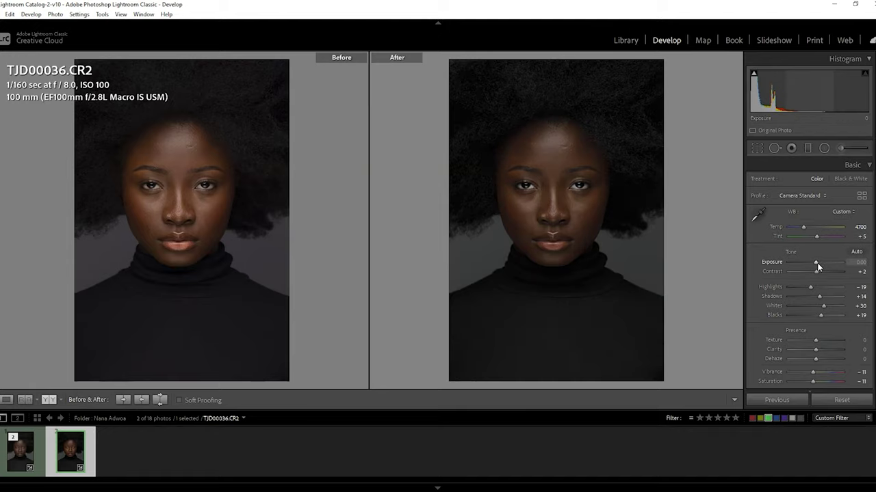
{"action": "key", "text": "ctrl+z"}
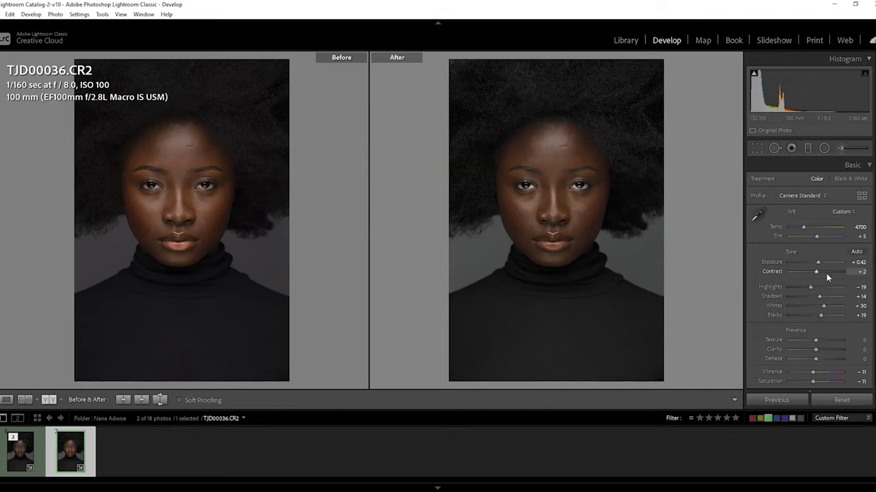
Hide and restore the side panels to enlarge the comparison briefly
{"action": "key", "text": "F8"}
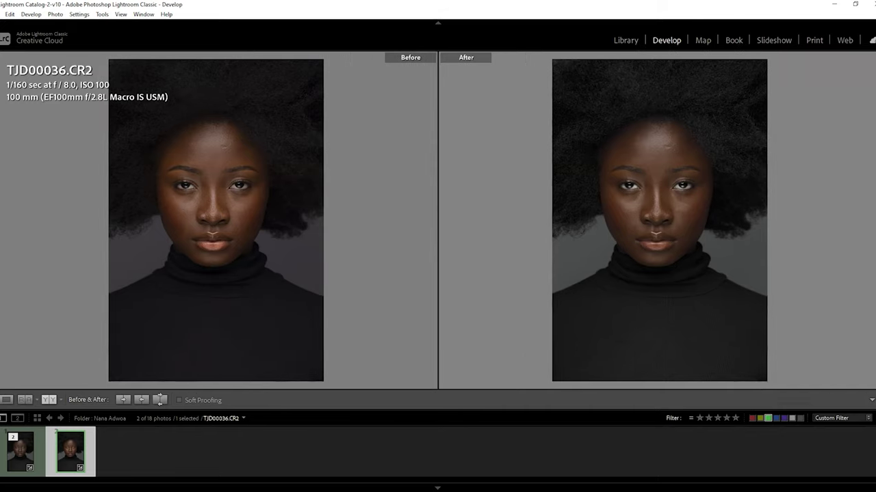
{"action": "key", "text": "F8"}
{"action": "scroll", "coordinate": [786, 259], "scroll_direction": "down", "scroll_amount": 2}
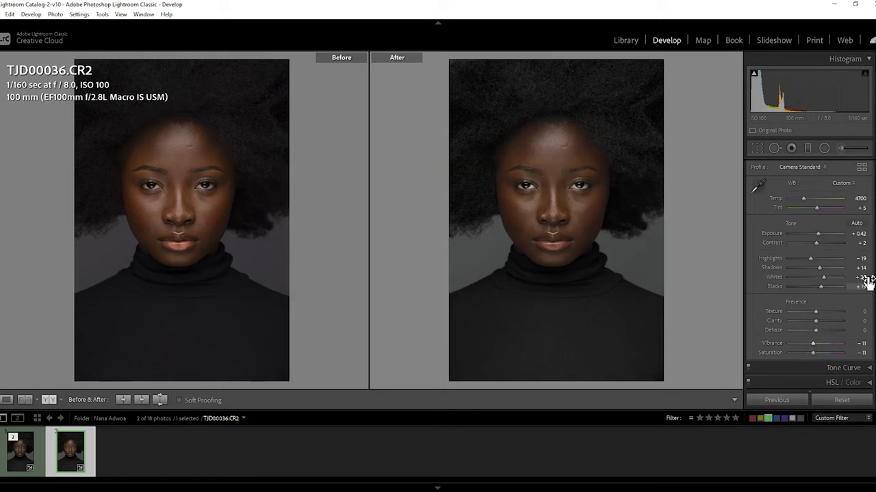
{"action": "scroll", "coordinate": [810, 301], "scroll_direction": "down", "scroll_amount": 2}
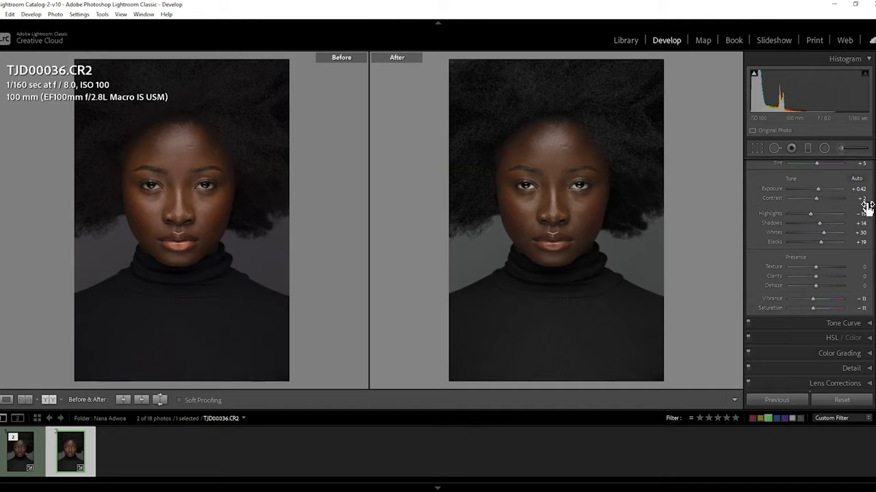
{"action": "scroll", "coordinate": [810, 287], "scroll_direction": "up", "scroll_amount": 3}
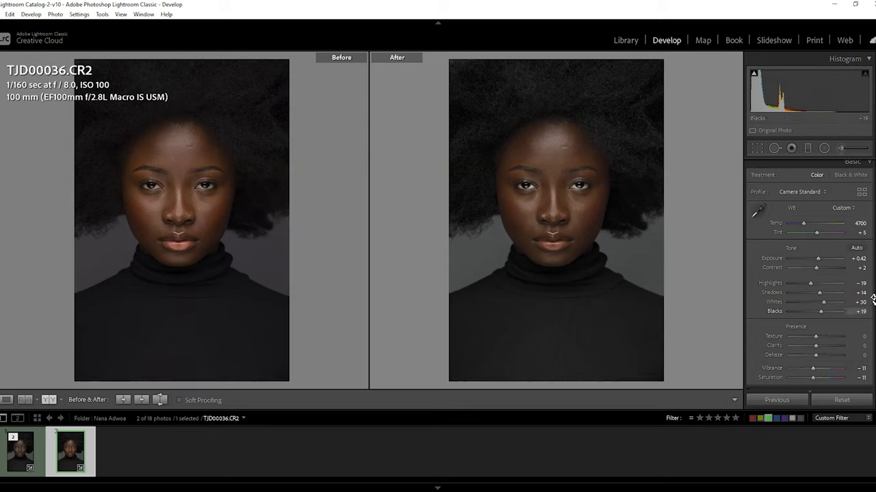
{"action": "scroll", "coordinate": [781, 326], "scroll_direction": "down", "scroll_amount": 2}
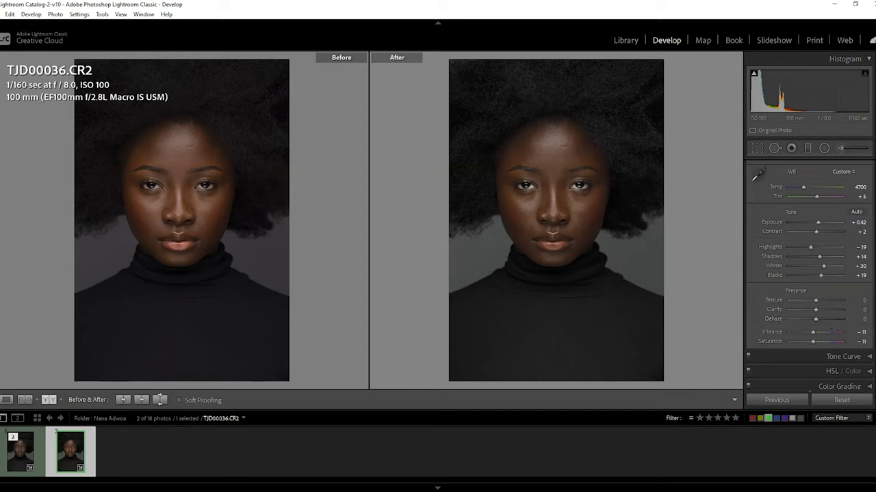
{"action": "scroll", "coordinate": [854, 294], "scroll_direction": "up", "scroll_amount": 2}
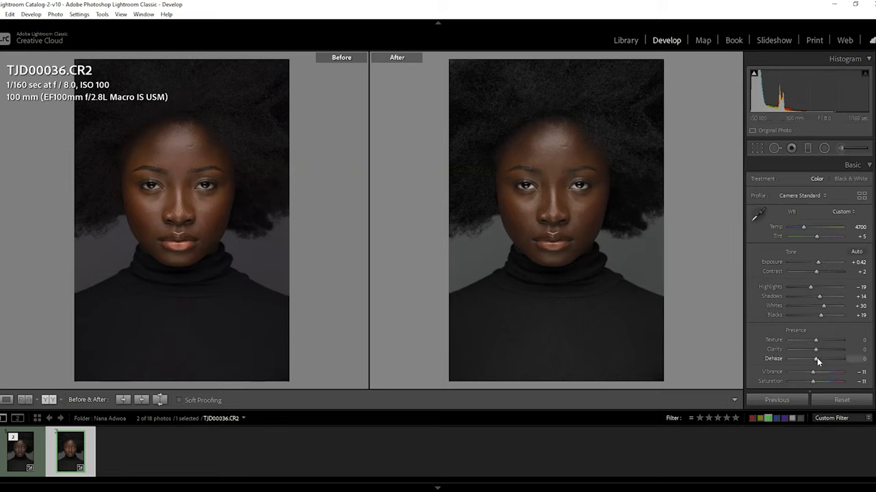
{"action": "scroll", "coordinate": [809, 273], "scroll_direction": "down", "scroll_amount": 1}
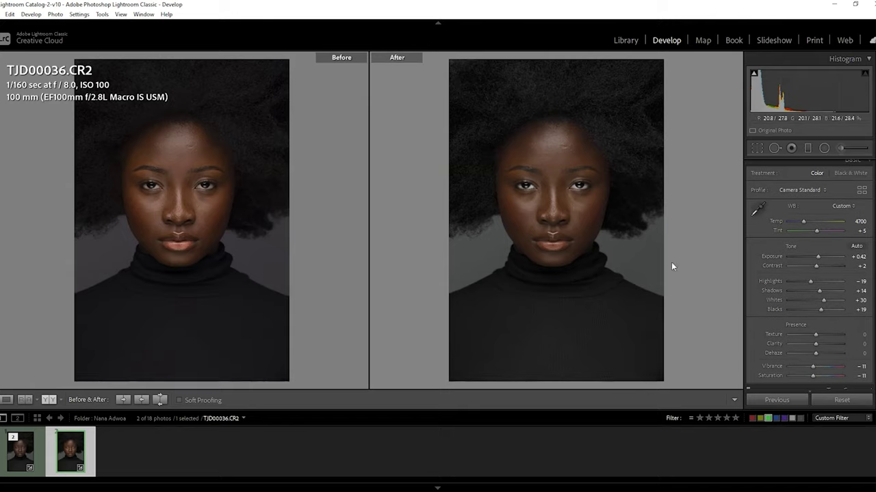
{"action": "scroll", "coordinate": [794, 219], "scroll_direction": "up", "scroll_amount": 1}
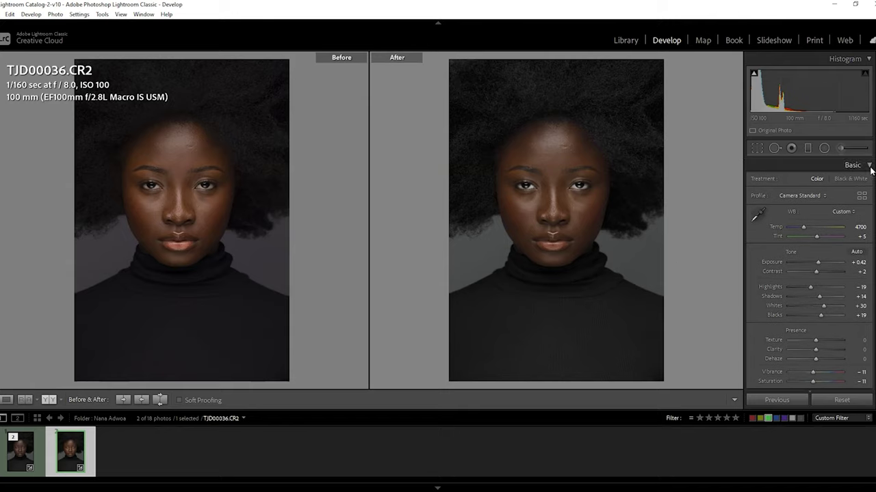
{"action": "left_click", "coordinate": [785, 165]}
{"action": "left_click", "coordinate": [785, 167]}
{"action": "left_click", "coordinate": [868, 166]}
{"action": "left_click", "coordinate": [854, 180]}
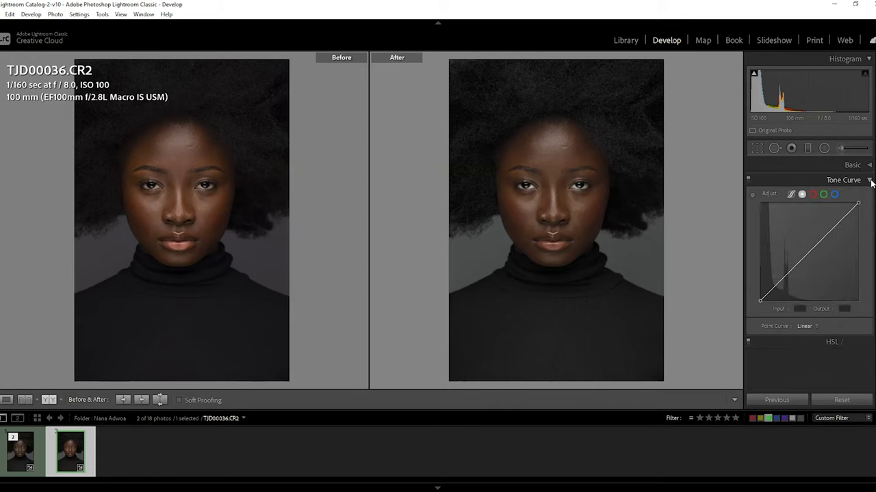
{"action": "left_click", "coordinate": [792, 194]}
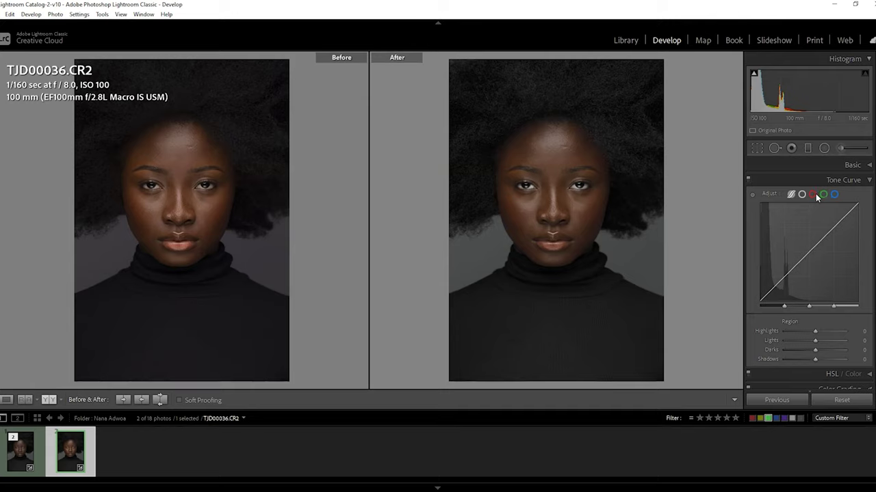
{"action": "left_click", "coordinate": [814, 194]}
{"action": "left_click", "coordinate": [834, 195]}
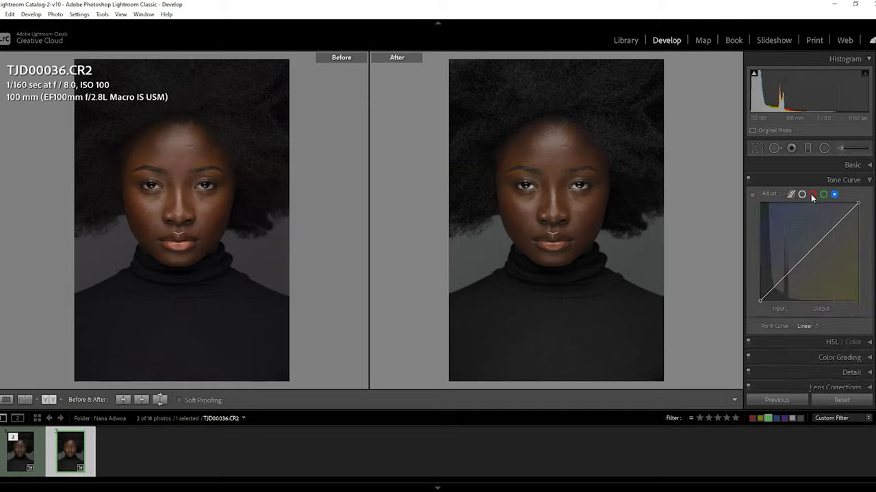
{"action": "left_click", "coordinate": [869, 181]}
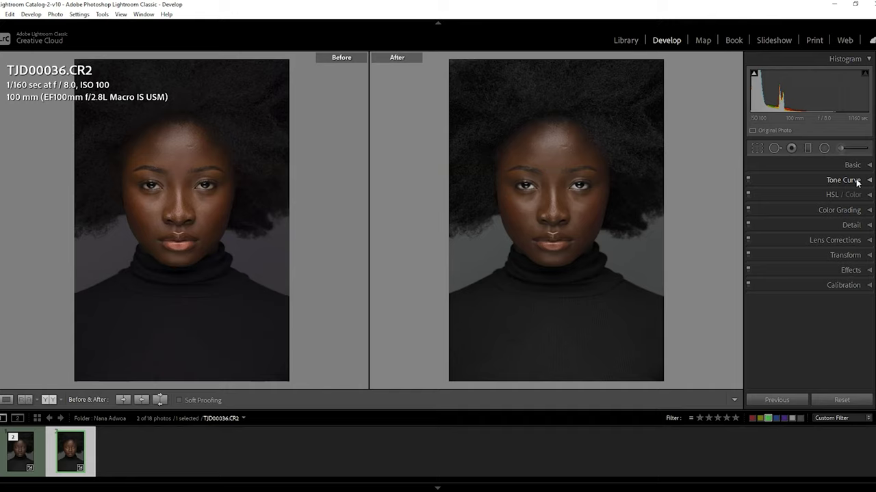
{"action": "left_click", "coordinate": [807, 166]}
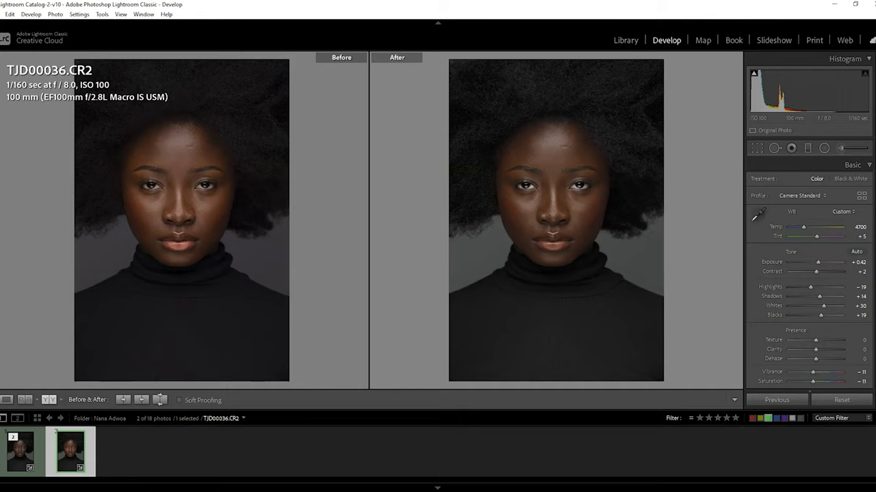
In HSL/Color Luminance, toggle the panel off and on to compare, leaving it disabled
{"action": "left_click", "coordinate": [869, 165]}
{"action": "left_click", "coordinate": [820, 195]}
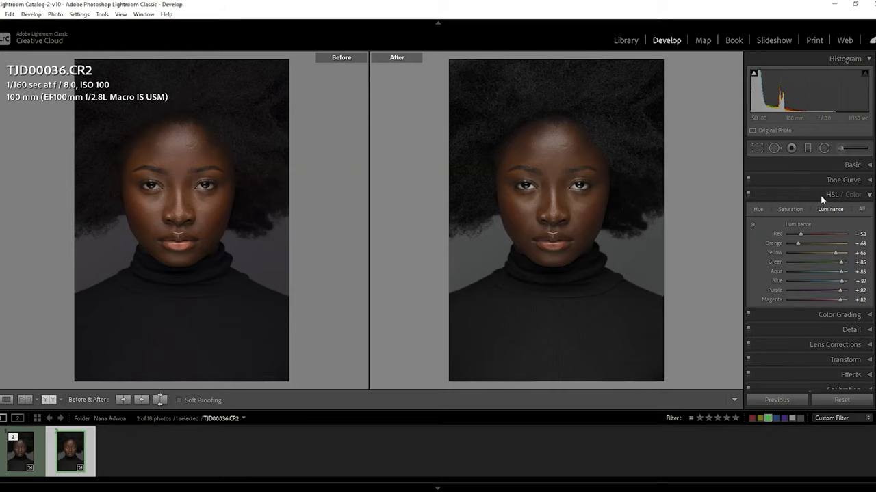
{"action": "scroll", "coordinate": [869, 205], "scroll_direction": "down", "scroll_amount": 1}
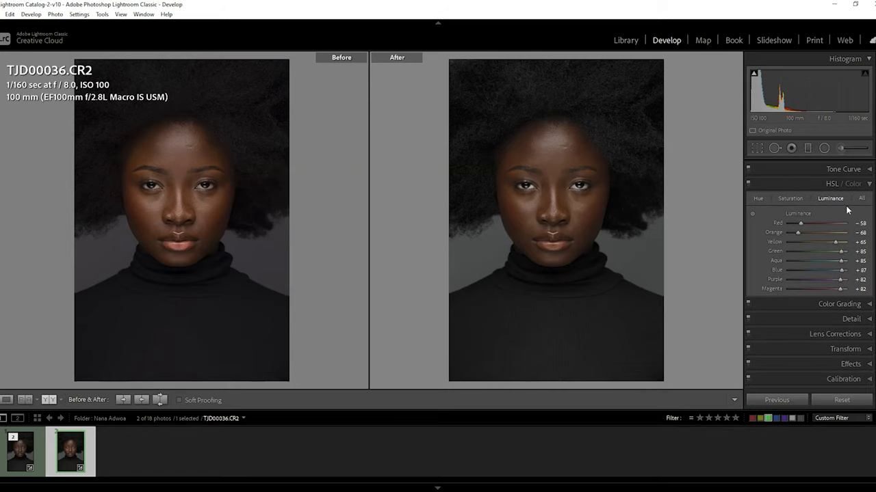
{"action": "left_click", "coordinate": [747, 184]}
{"action": "left_click", "coordinate": [748, 184]}
{"action": "left_click", "coordinate": [747, 184]}
{"action": "left_click", "coordinate": [748, 183]}
{"action": "left_click", "coordinate": [748, 183]}
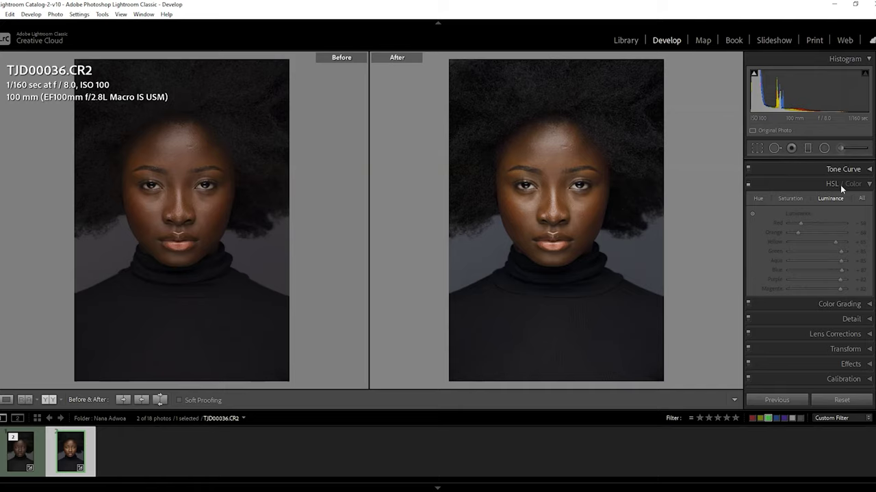
Expand and collapse the Basic panel again
{"action": "scroll", "coordinate": [873, 172], "scroll_direction": "up", "scroll_amount": 1}
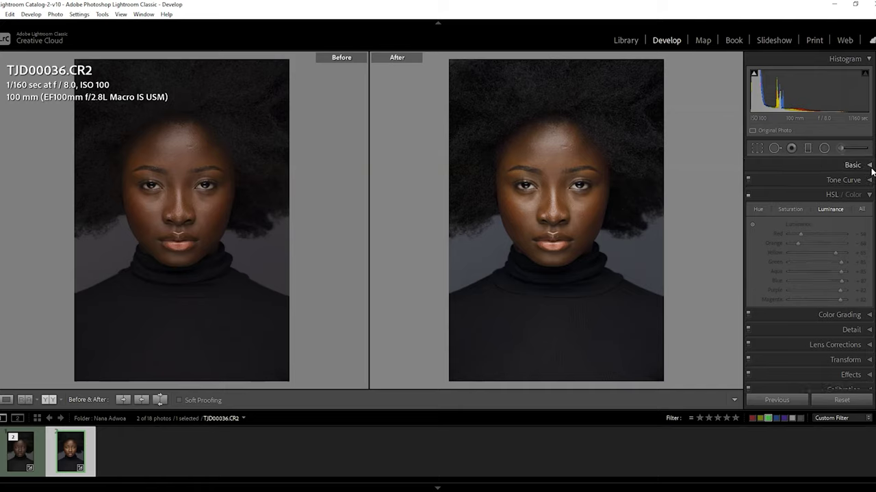
{"action": "left_click", "coordinate": [871, 169]}
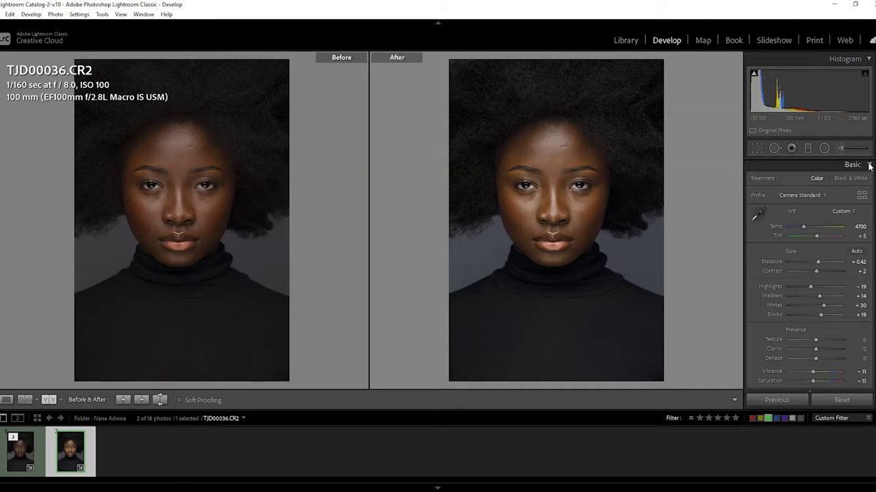
{"action": "left_click", "coordinate": [868, 166]}
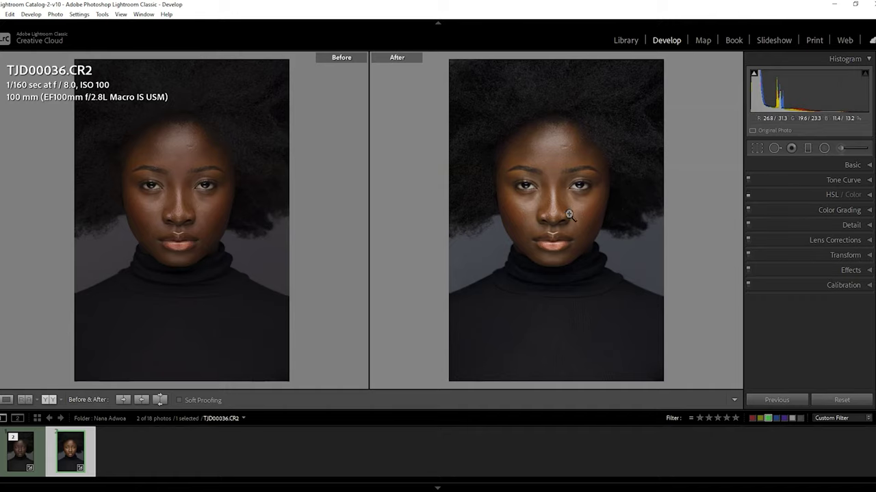
Collapse Basic and Tone Curve, and set HSL/Color to show All hue, saturation and luminance
{"action": "left_click", "coordinate": [807, 195]}
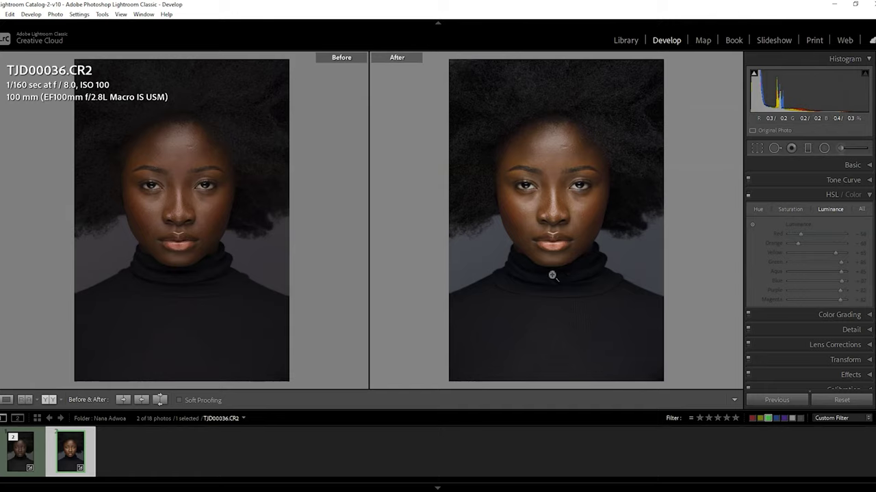
{"action": "left_click", "coordinate": [806, 166]}
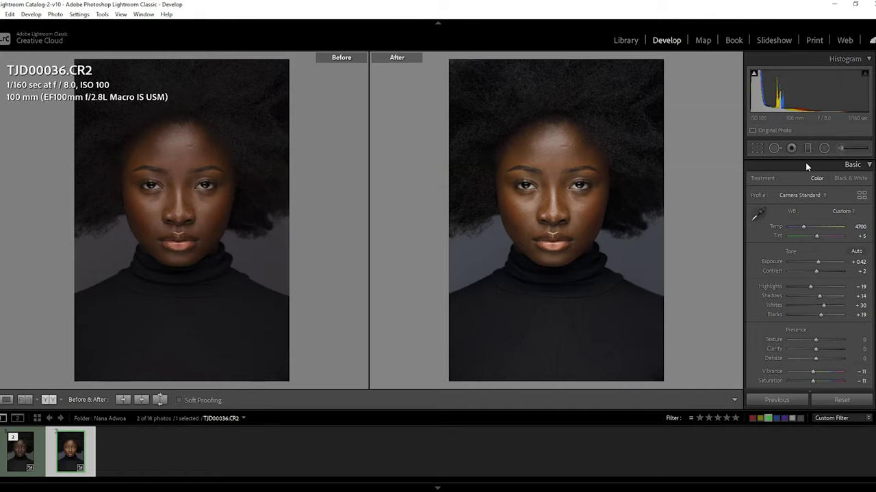
{"action": "left_click", "coordinate": [806, 165]}
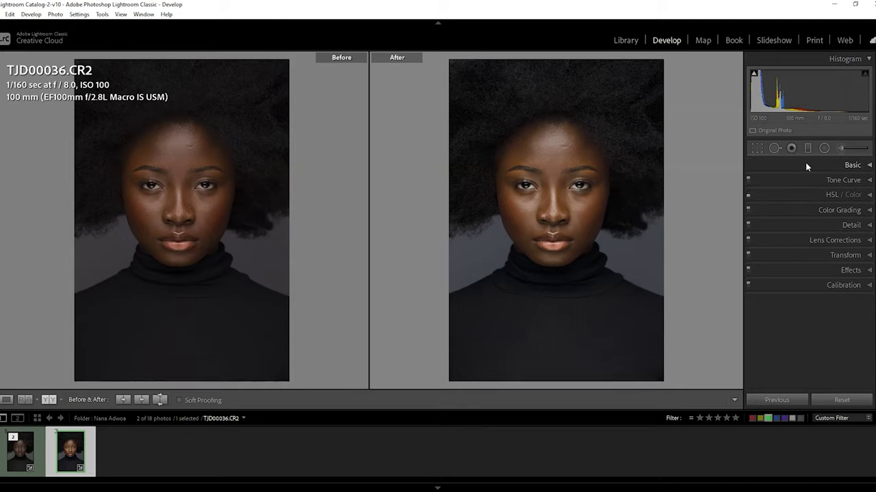
{"action": "left_click", "coordinate": [806, 166]}
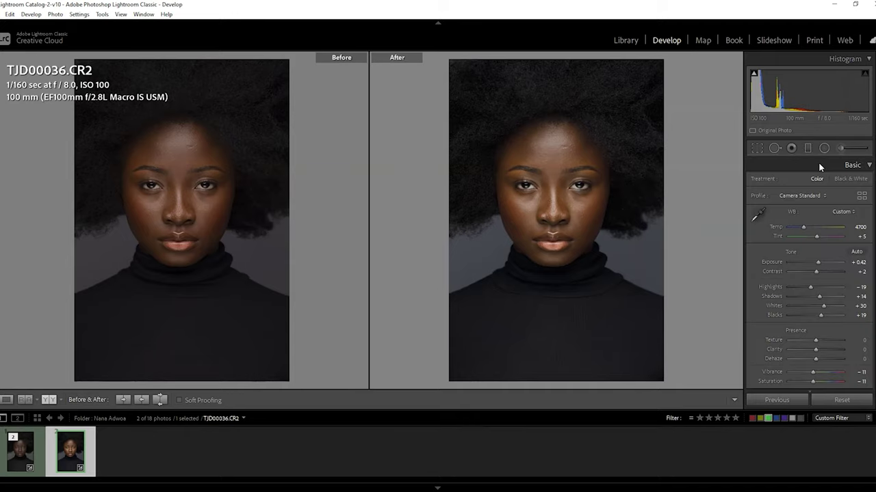
{"action": "left_click", "coordinate": [819, 166]}
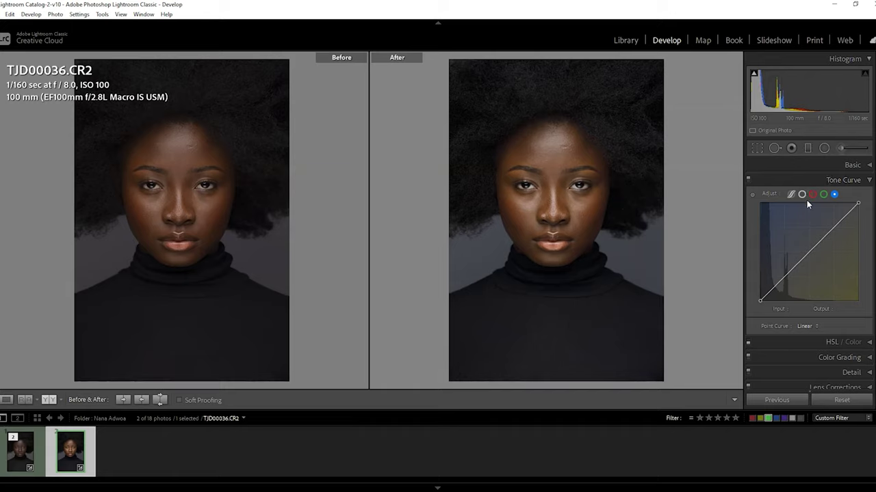
{"action": "left_click", "coordinate": [813, 181]}
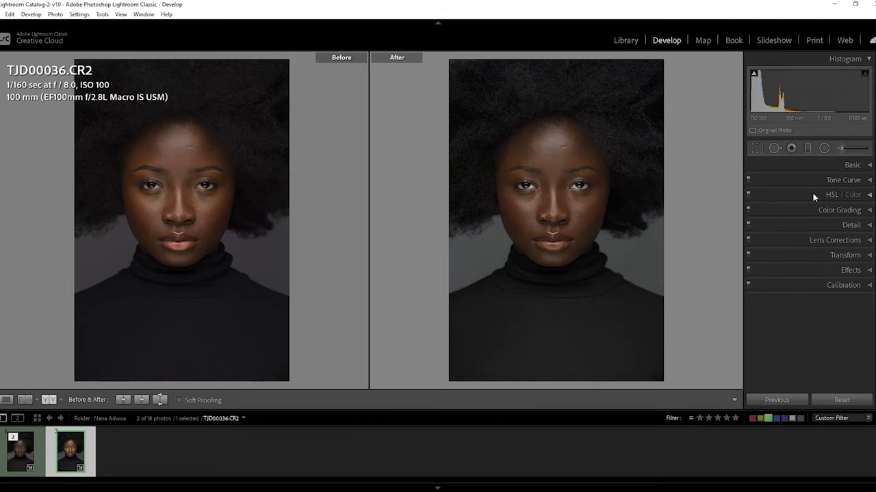
{"action": "left_click", "coordinate": [846, 196]}
{"action": "left_click", "coordinate": [861, 210]}
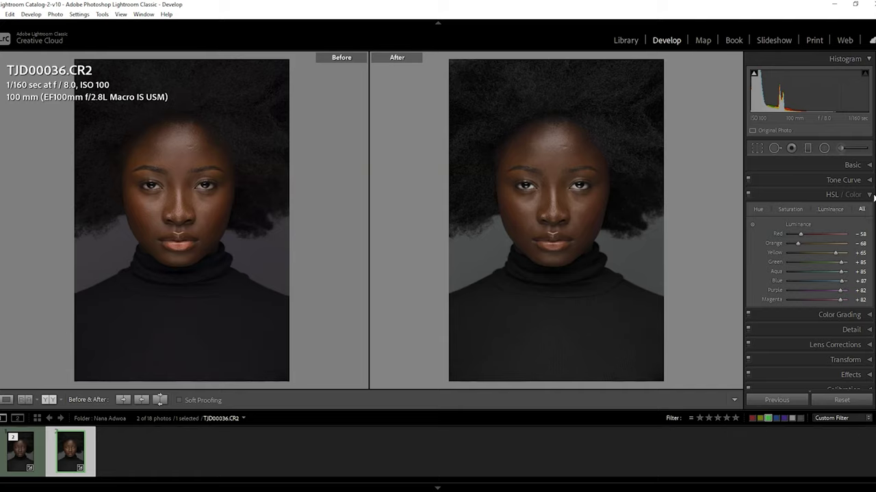
{"action": "scroll", "coordinate": [810, 274], "scroll_direction": "down", "scroll_amount": 3}
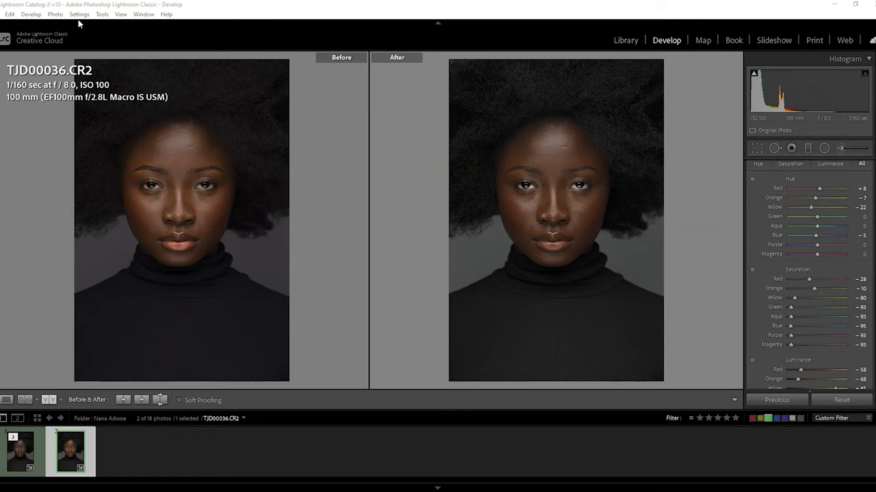
In File Explorer, browse via Pictures to Documents and open Untitled
{"action": "key", "text": "super+e"}
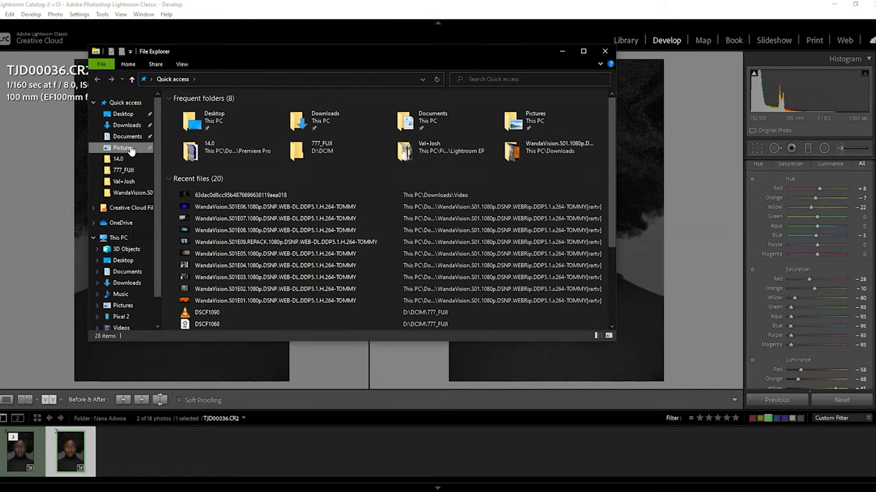
{"action": "left_click", "coordinate": [121, 147]}
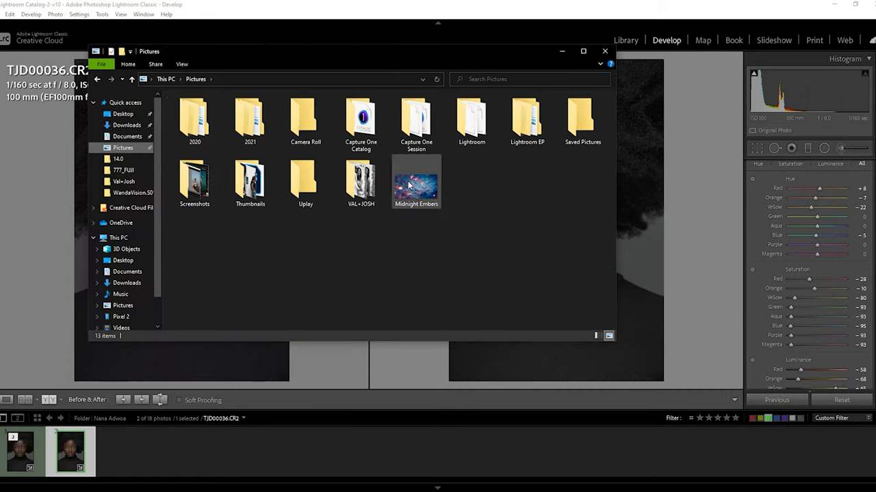
{"action": "left_click", "coordinate": [127, 136]}
{"action": "double_click", "coordinate": [373, 198]}
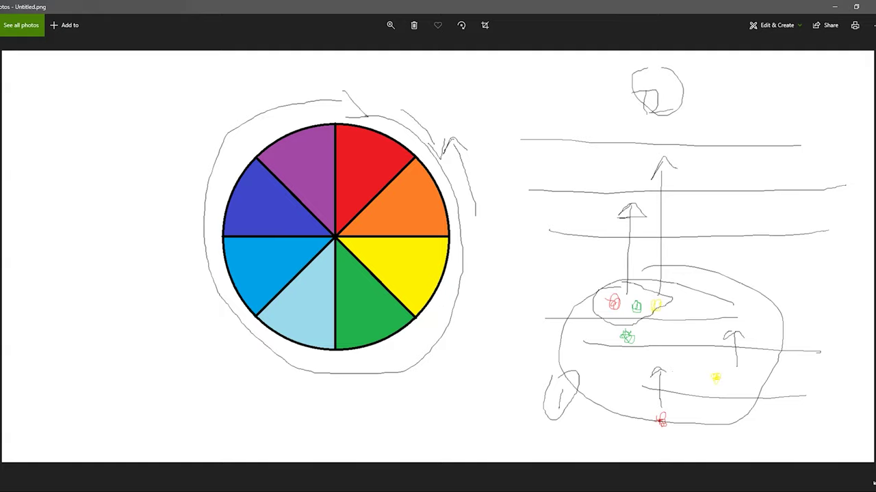
Switch from the Photos viewer back to the portrait in Lightroom
{"action": "left_click", "coordinate": [327, 8]}
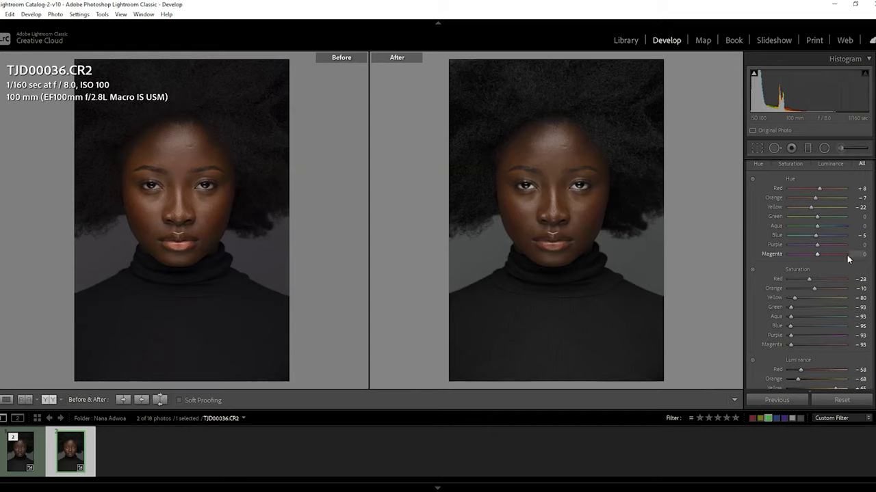
{"action": "key", "text": "alt+Tab"}
{"action": "scroll", "coordinate": [855, 246], "scroll_direction": "down", "scroll_amount": 2}
{"action": "scroll", "coordinate": [787, 322], "scroll_direction": "up", "scroll_amount": 1}
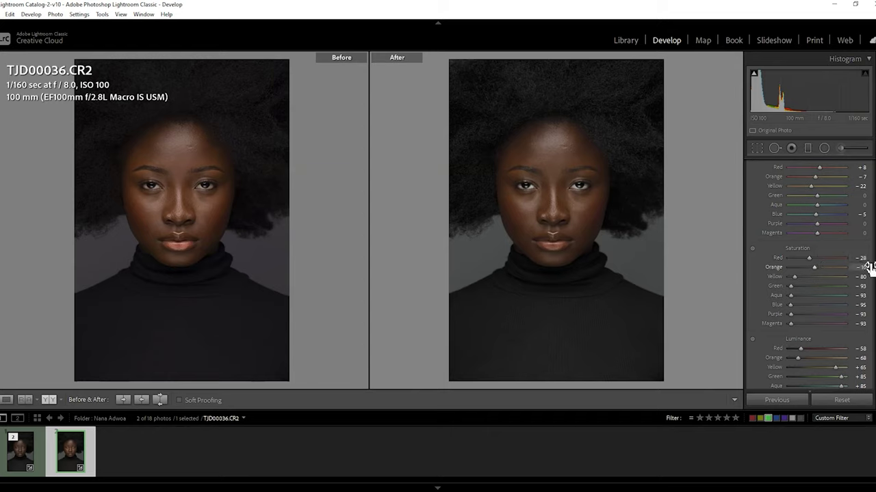
{"action": "scroll", "coordinate": [807, 274], "scroll_direction": "down", "scroll_amount": 4}
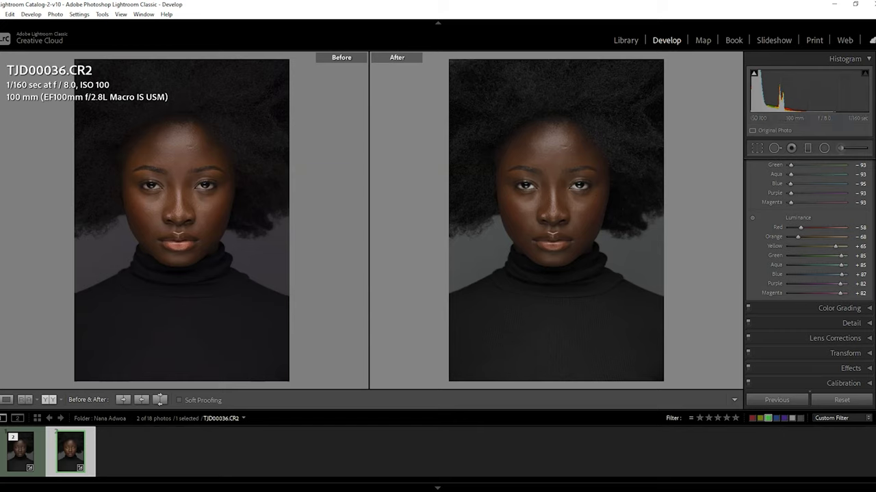
{"action": "scroll", "coordinate": [807, 273], "scroll_direction": "up", "scroll_amount": 2}
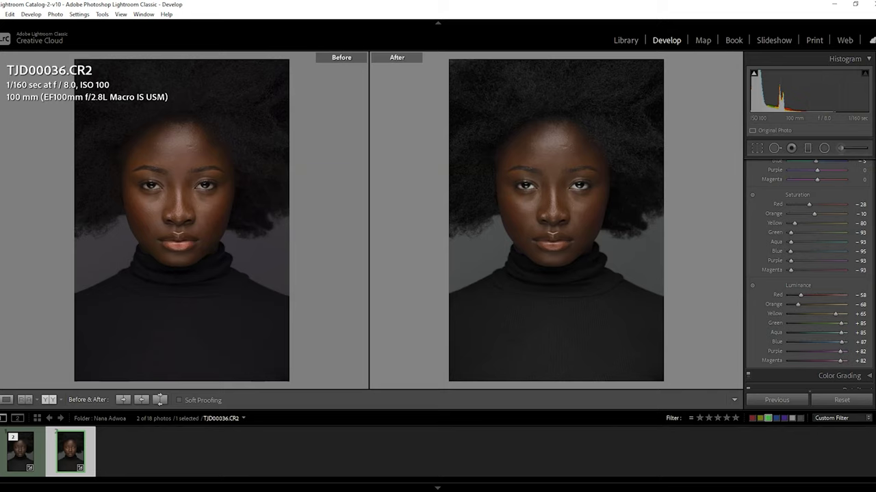
{"action": "scroll", "coordinate": [810, 273], "scroll_direction": "up", "scroll_amount": 1}
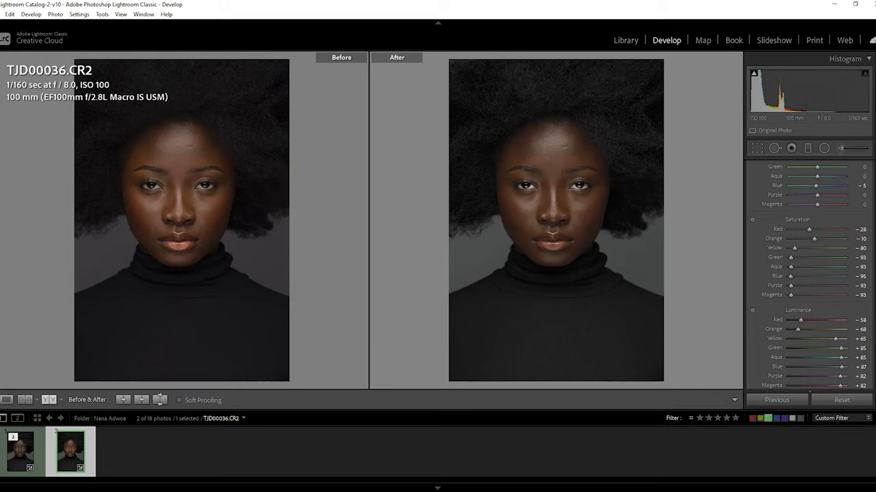
{"action": "scroll", "coordinate": [809, 274], "scroll_direction": "down", "scroll_amount": 3}
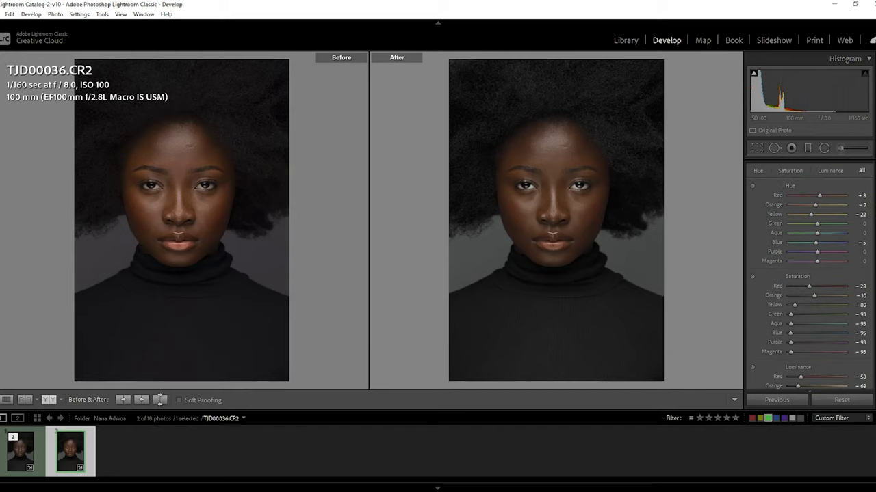
{"action": "scroll", "coordinate": [744, 181], "scroll_direction": "up", "scroll_amount": 6}
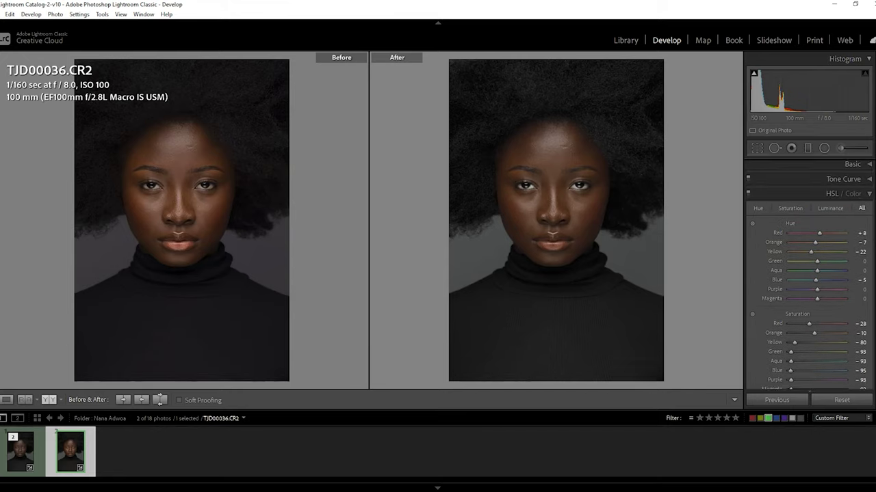
{"action": "left_click", "coordinate": [747, 195]}
{"action": "left_click", "coordinate": [748, 194]}
{"action": "left_click", "coordinate": [748, 195]}
{"action": "left_click", "coordinate": [747, 195]}
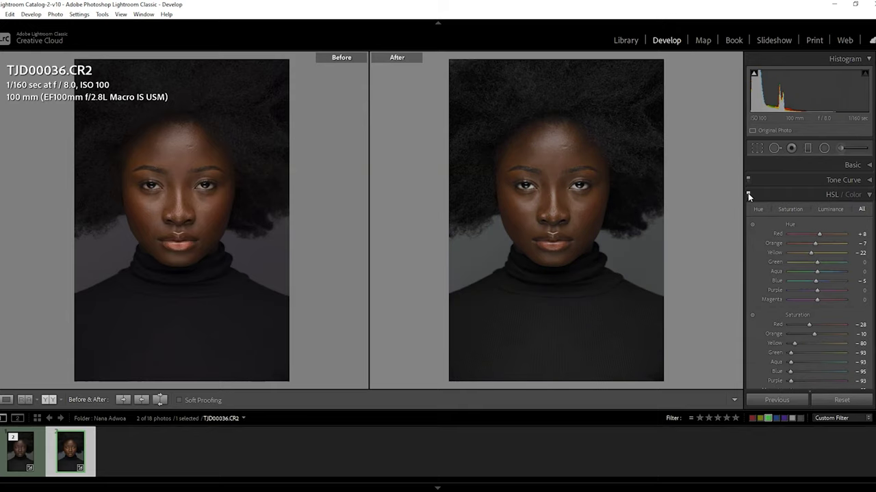
{"action": "left_click", "coordinate": [748, 195]}
{"action": "left_click", "coordinate": [748, 195]}
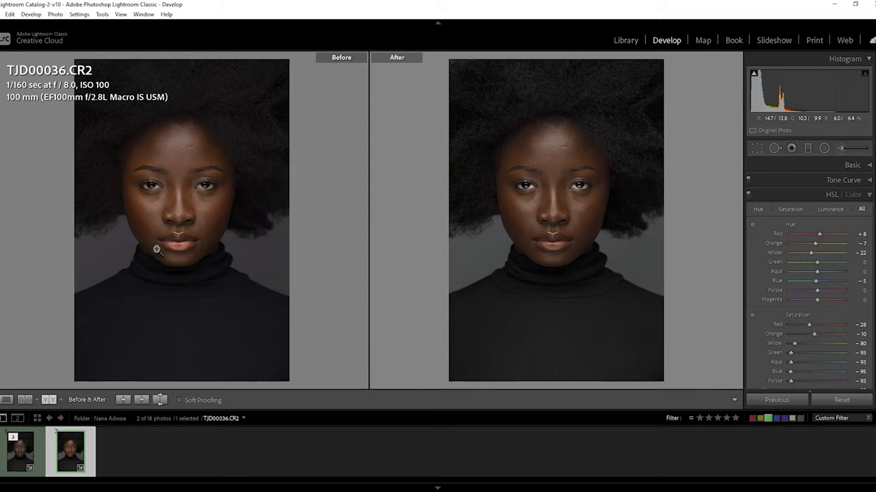
{"action": "left_click", "coordinate": [748, 195]}
{"action": "left_click", "coordinate": [748, 196]}
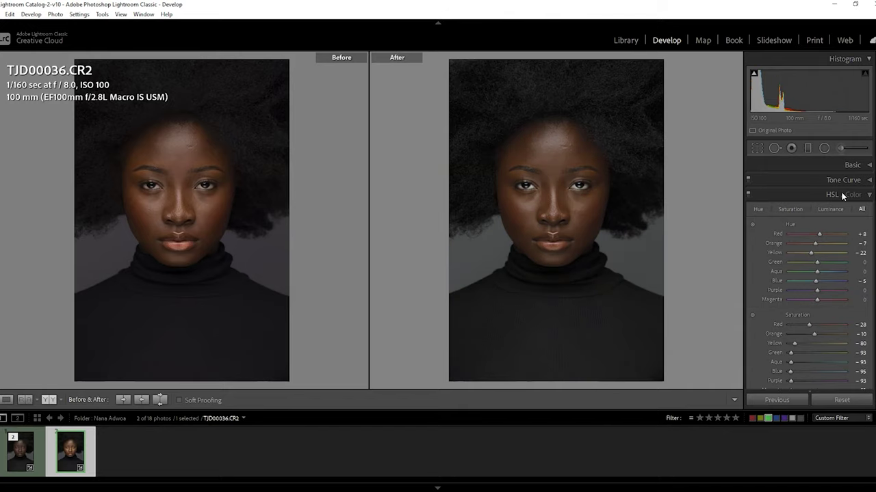
{"action": "left_click", "coordinate": [868, 196]}
Open Color Grading, toggle it off and on twice to compare, keep it on, then collapse it
{"action": "left_click", "coordinate": [868, 210]}
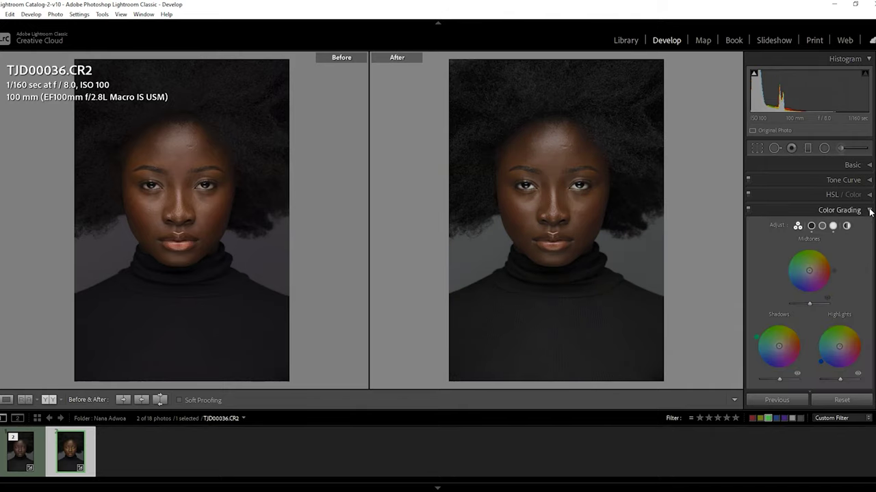
{"action": "scroll", "coordinate": [807, 273], "scroll_direction": "down", "scroll_amount": 2}
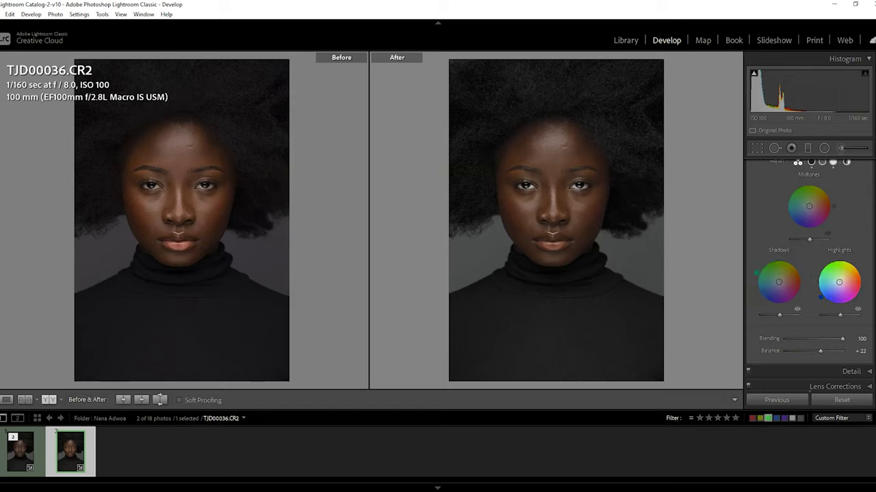
{"action": "scroll", "coordinate": [810, 274], "scroll_direction": "up", "scroll_amount": 2}
{"action": "scroll", "coordinate": [809, 273], "scroll_direction": "down", "scroll_amount": 2}
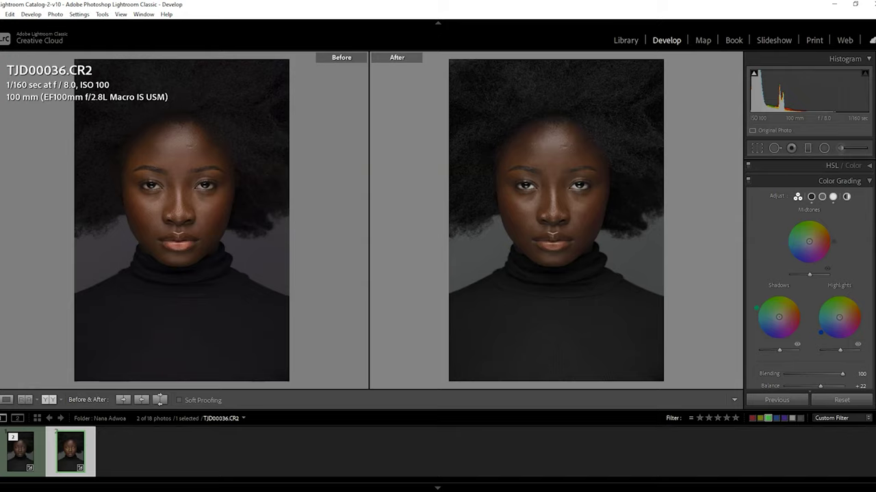
{"action": "left_click", "coordinate": [749, 181]}
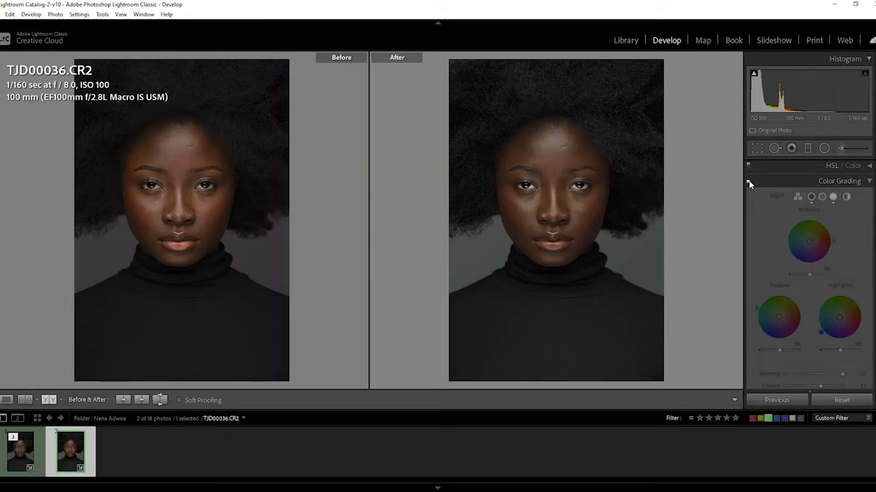
{"action": "left_click", "coordinate": [749, 182]}
{"action": "left_click", "coordinate": [749, 181]}
{"action": "left_click", "coordinate": [748, 181]}
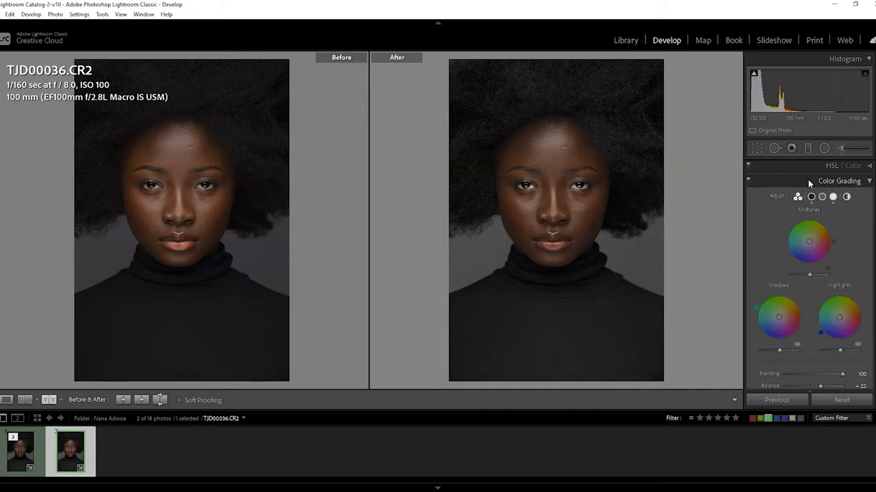
{"action": "left_click", "coordinate": [868, 182]}
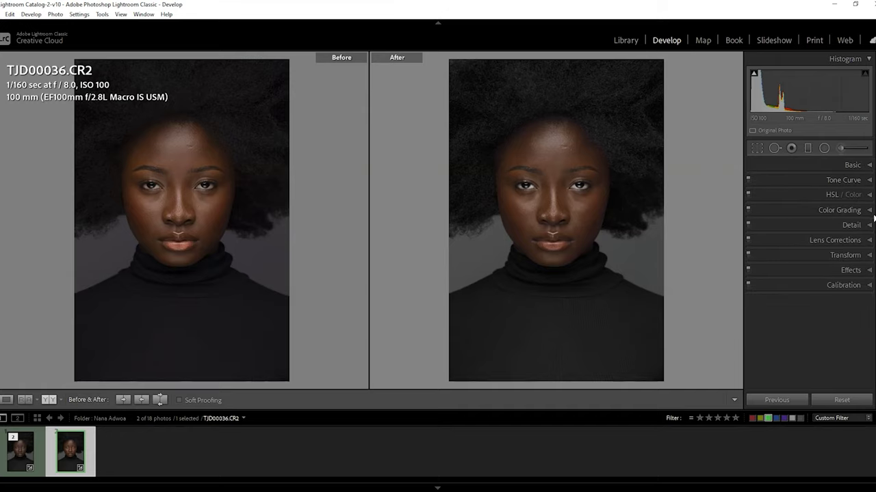
Open Detail, pan 1:1 previews across nose, lips and eyes, and set Sharpening Amount 40 then 0
{"action": "left_click", "coordinate": [870, 226]}
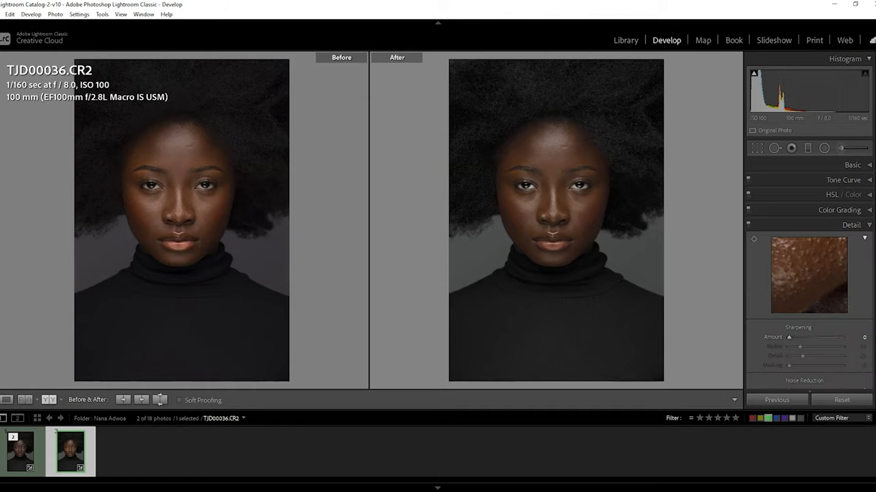
{"action": "left_click", "coordinate": [521, 215]}
{"action": "left_click_drag", "start_coordinate": [551, 239], "coordinate": [517, 212]}
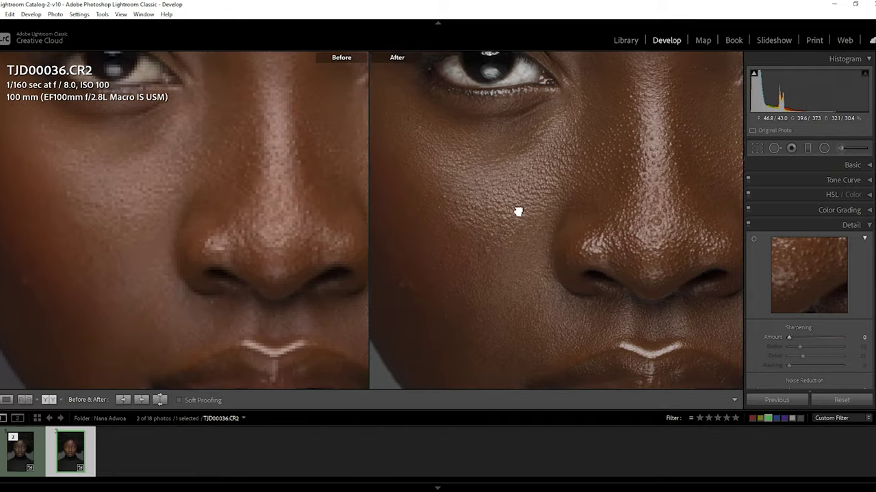
{"action": "left_click_drag", "start_coordinate": [633, 271], "coordinate": [536, 226]}
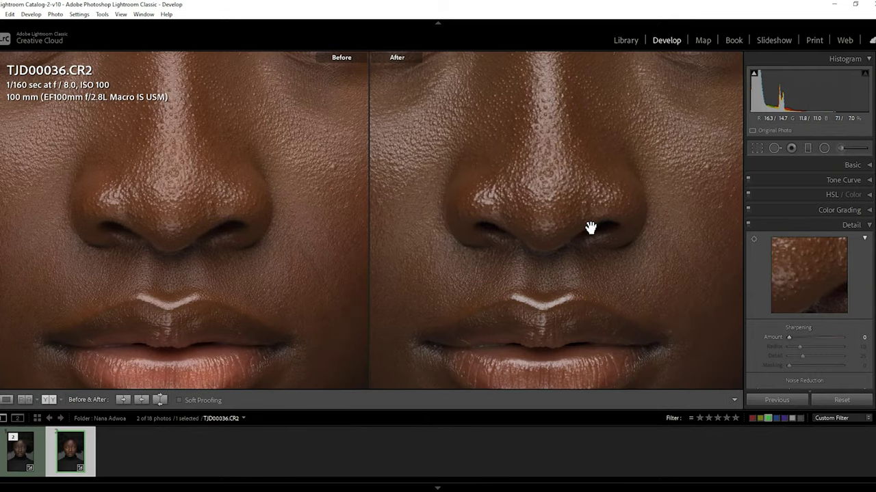
{"action": "left_click_drag", "start_coordinate": [595, 226], "coordinate": [588, 257]}
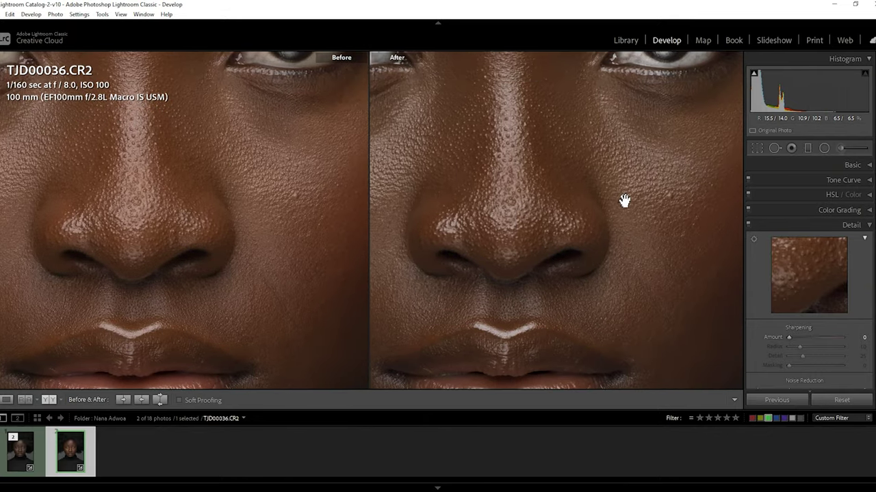
{"action": "left_click_drag", "start_coordinate": [625, 199], "coordinate": [602, 242]}
{"action": "double_click", "coordinate": [788, 338]}
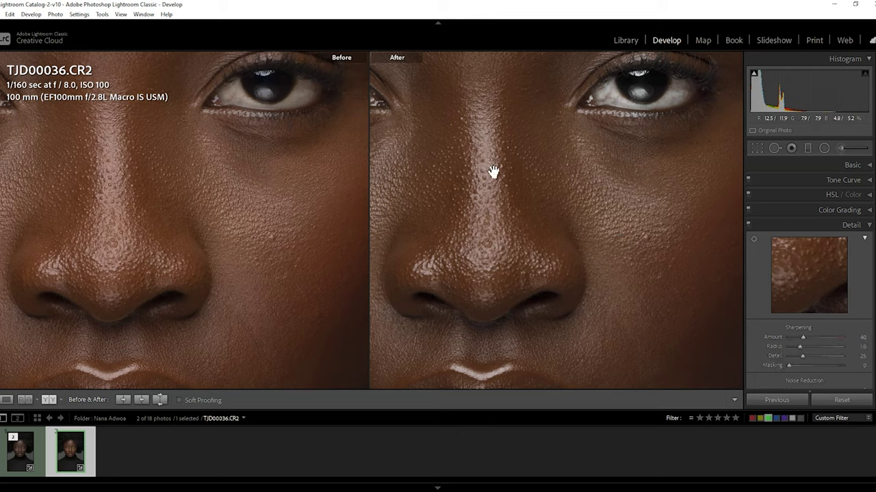
{"action": "left_click_drag", "start_coordinate": [802, 337], "coordinate": [761, 340]}
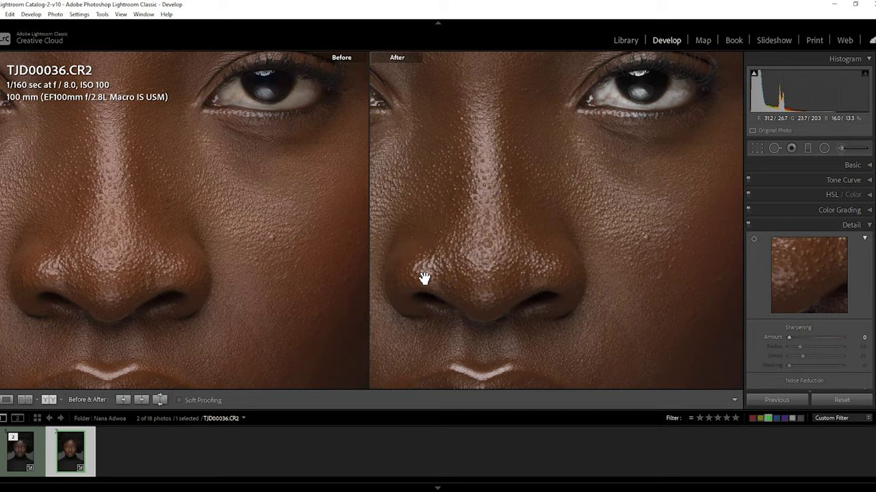
Fit the whole portrait and toggle Enable Profile Corrections on then off in Lens Corrections
{"action": "left_click", "coordinate": [874, 228]}
{"action": "left_click", "coordinate": [870, 240]}
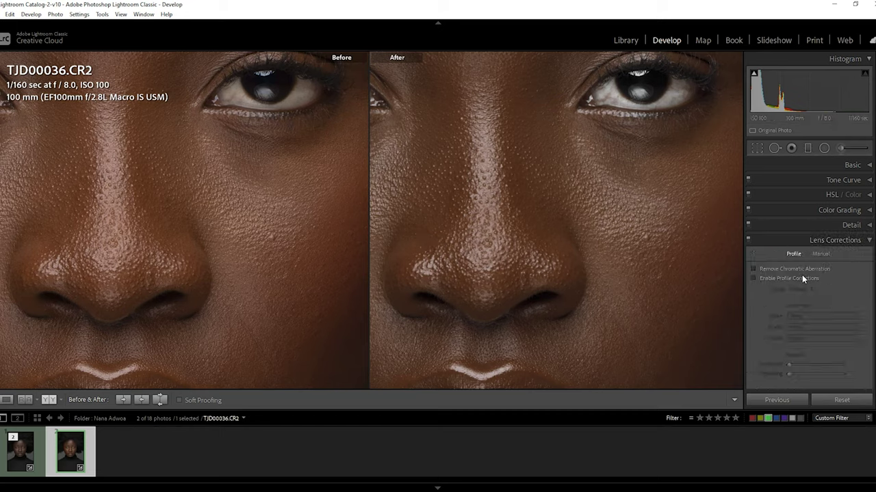
{"action": "left_click", "coordinate": [588, 239]}
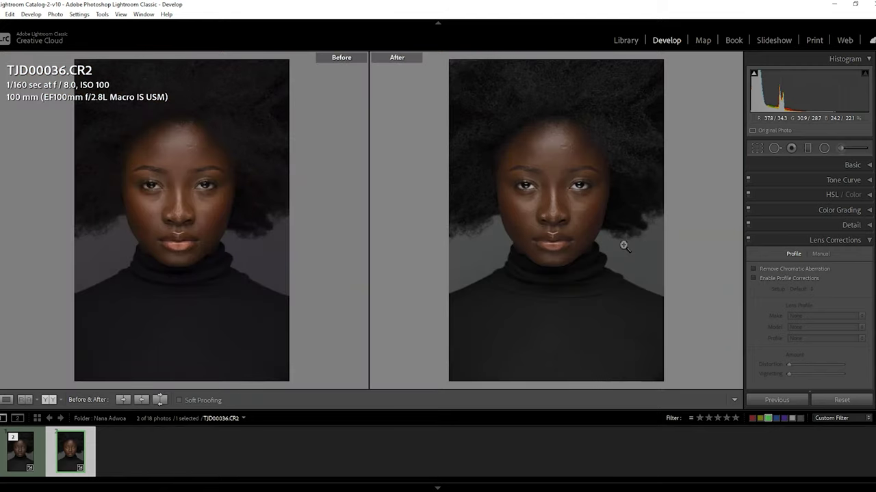
{"action": "left_click", "coordinate": [797, 279]}
{"action": "left_click", "coordinate": [797, 279]}
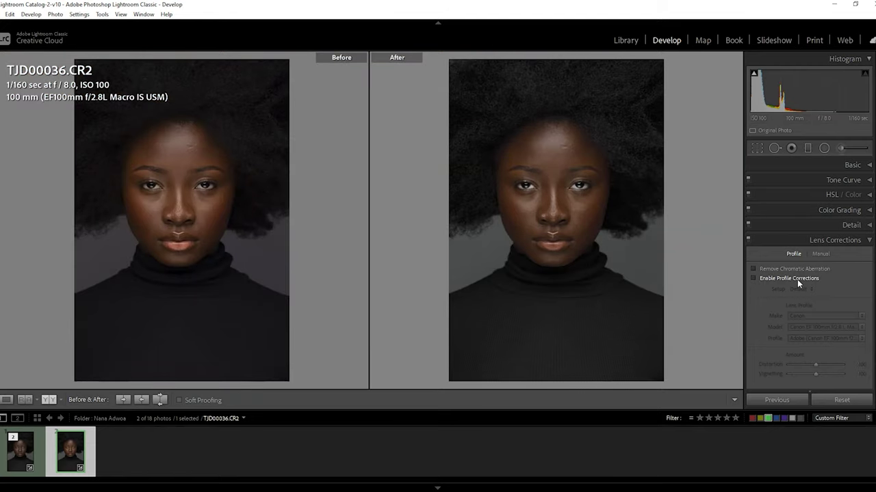
Close Lens Corrections, briefly open Calibration and Effects, then switch to Photoshop
{"action": "left_click", "coordinate": [867, 241]}
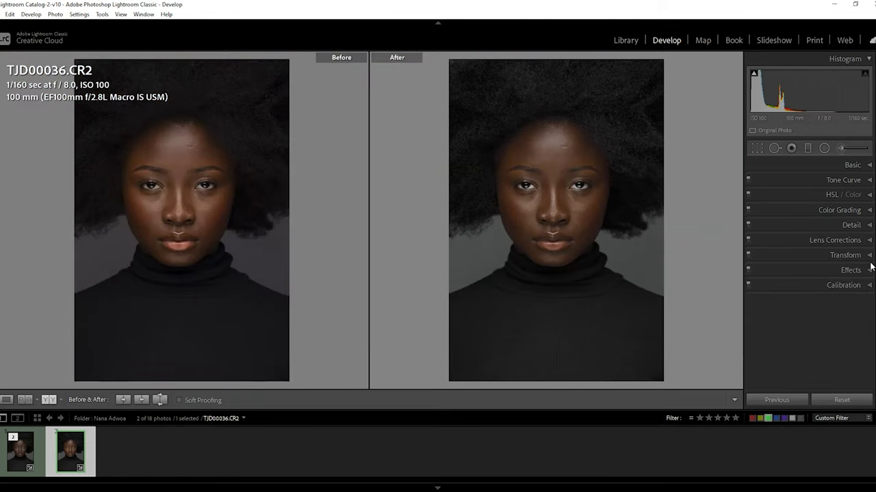
{"action": "left_click", "coordinate": [868, 286]}
{"action": "scroll", "coordinate": [871, 378], "scroll_direction": "down", "scroll_amount": 3}
{"action": "scroll", "coordinate": [809, 274], "scroll_direction": "up", "scroll_amount": 3}
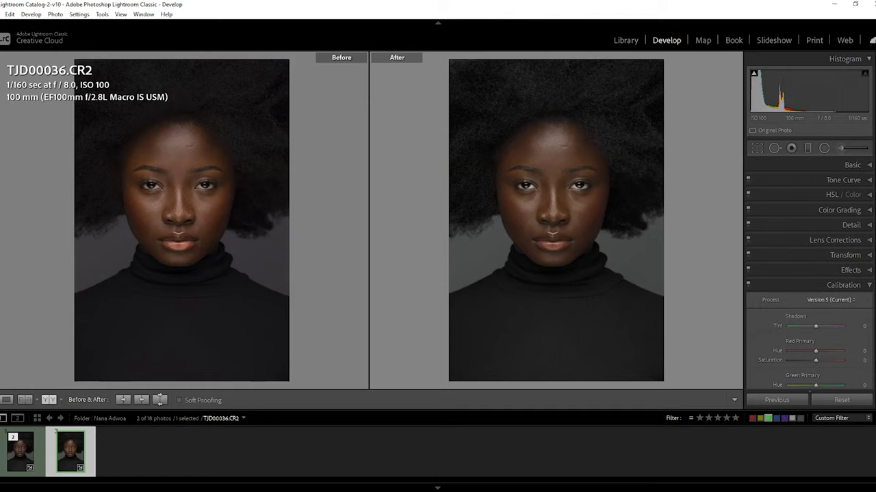
{"action": "left_click", "coordinate": [870, 285]}
{"action": "left_click", "coordinate": [870, 276]}
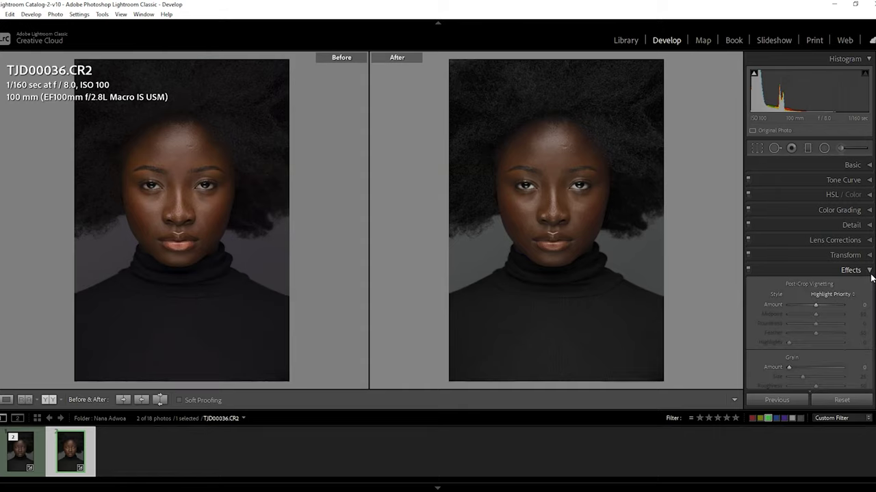
{"action": "left_click", "coordinate": [869, 271]}
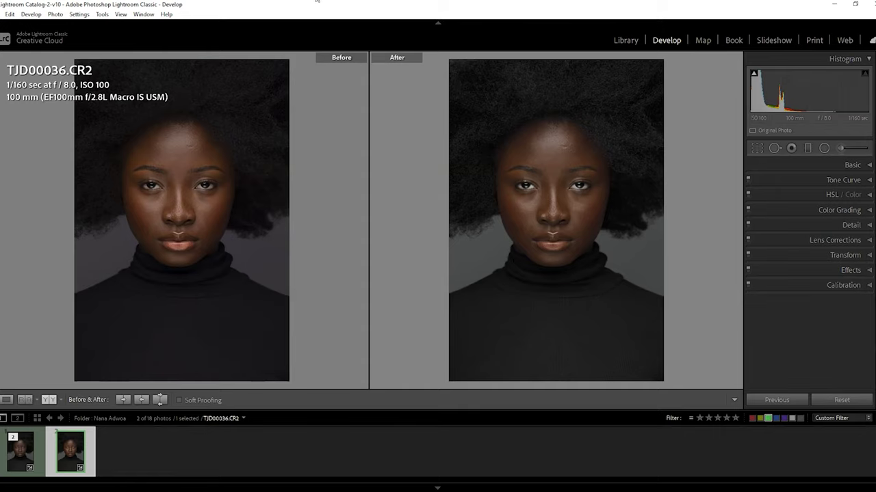
{"action": "key", "text": "alt+Tab"}
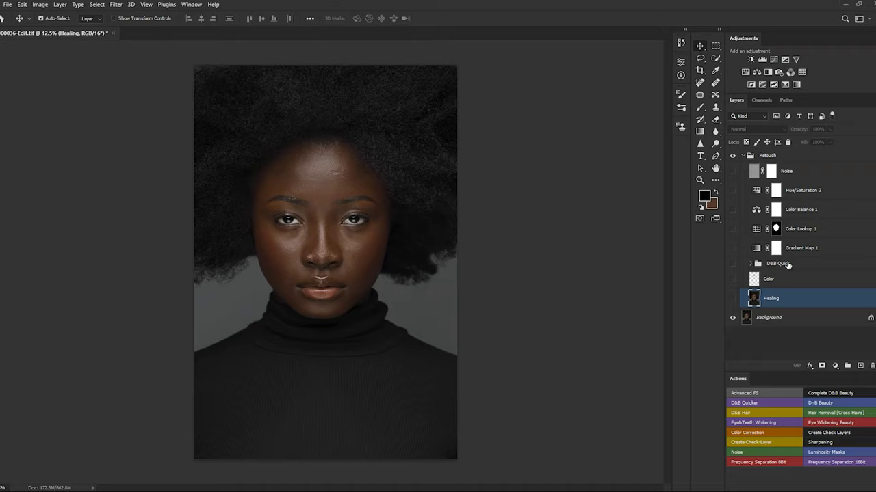
Collapse and re-expand the Retouch group, select Healing, and toggle its visibility, leaving it shown
{"action": "left_click", "coordinate": [743, 157]}
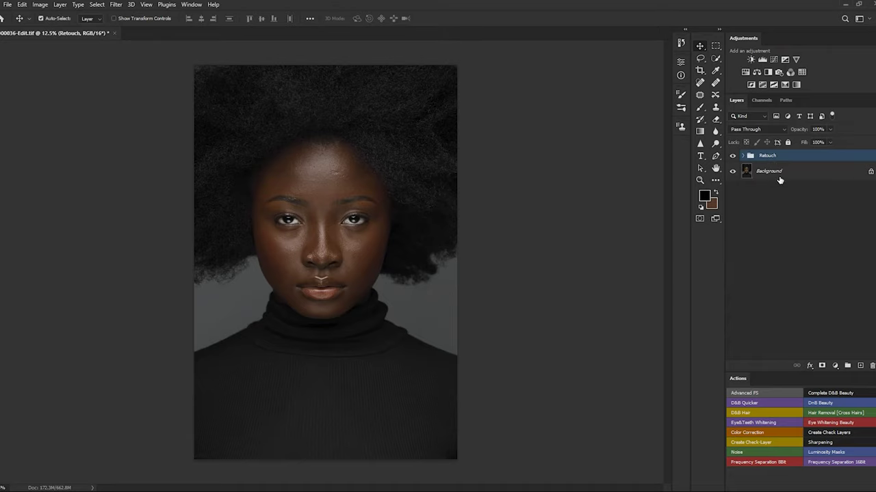
{"action": "left_click", "coordinate": [779, 174]}
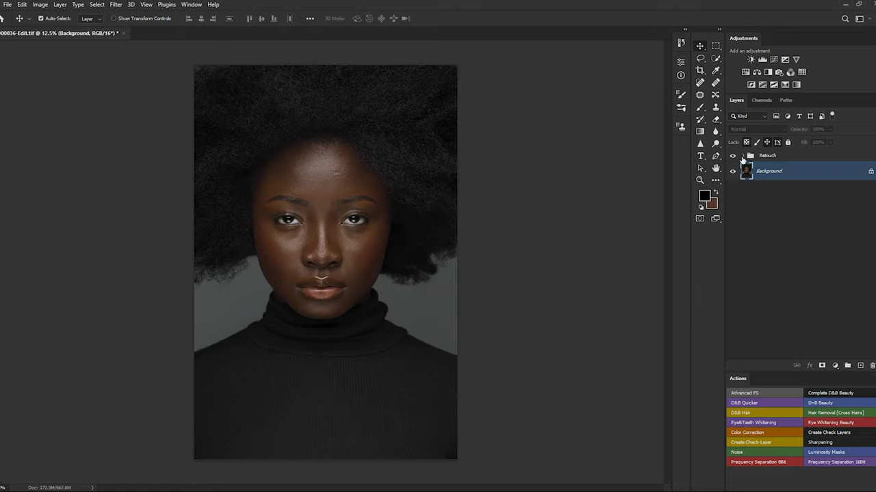
{"action": "left_click", "coordinate": [742, 156]}
{"action": "left_click", "coordinate": [770, 300]}
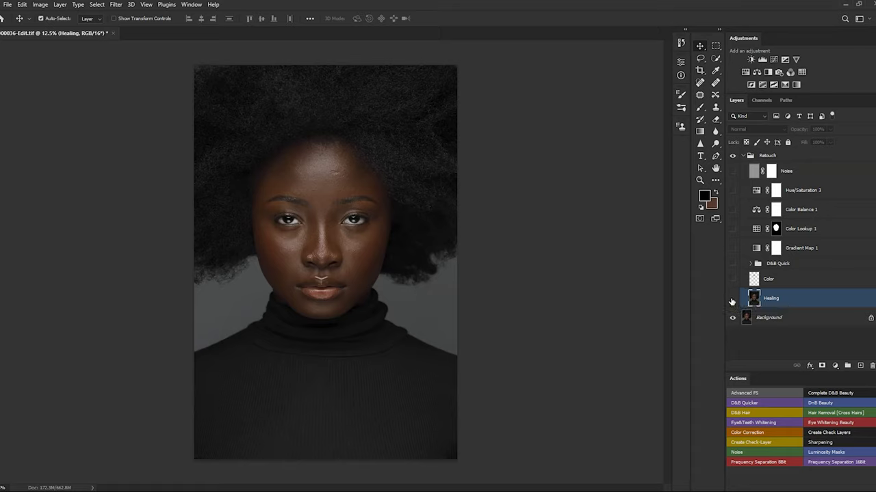
{"action": "left_click", "coordinate": [732, 301]}
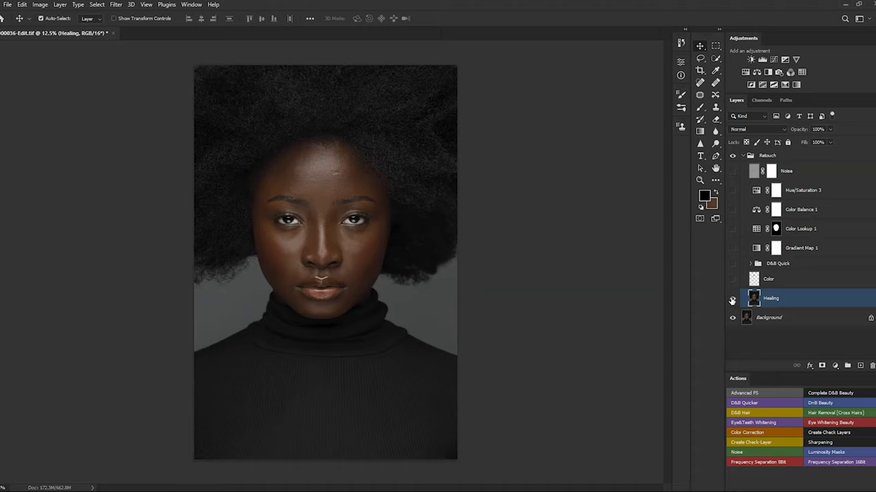
{"action": "left_click", "coordinate": [732, 301]}
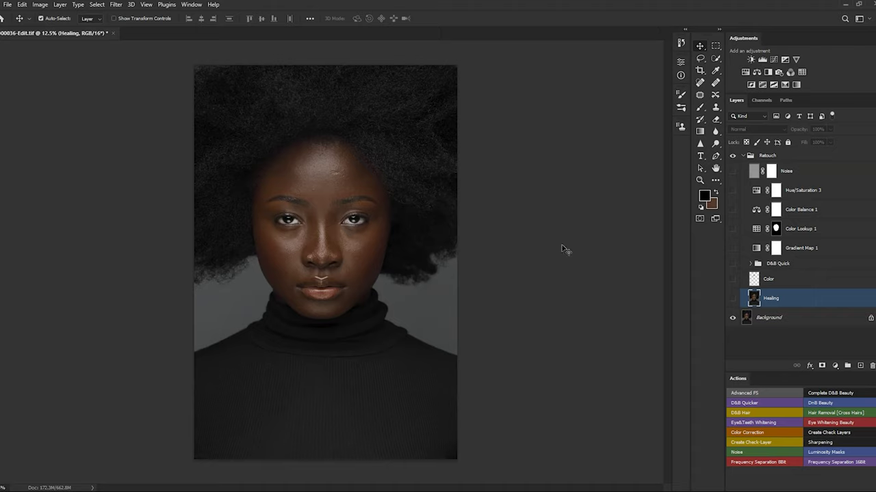
{"action": "left_click", "coordinate": [733, 301]}
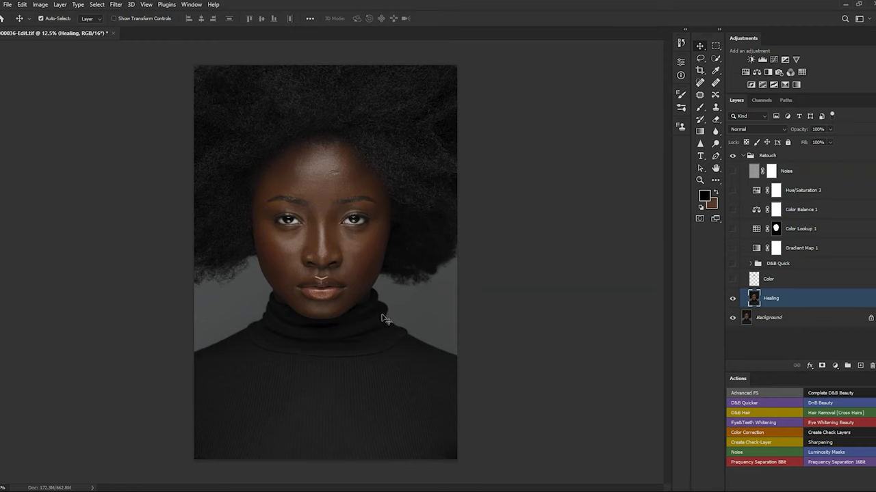
Zoom around the forehead and hide the Healing layer to reveal the original blemishes
{"action": "scroll", "coordinate": [324, 261], "scroll_direction": "up", "scroll_amount": 6}
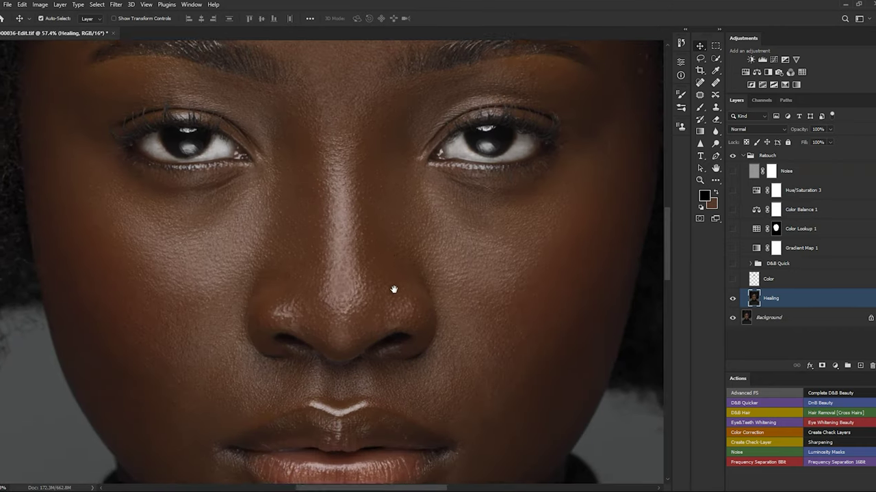
{"action": "scroll", "coordinate": [391, 238], "scroll_direction": "up", "scroll_amount": 3}
{"action": "scroll", "coordinate": [387, 191], "scroll_direction": "down", "scroll_amount": 4}
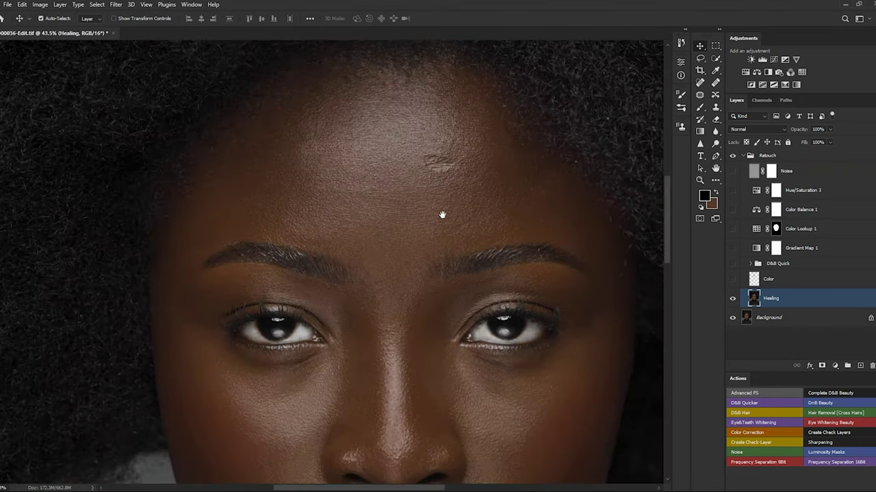
{"action": "scroll", "coordinate": [398, 215], "scroll_direction": "up", "scroll_amount": 3}
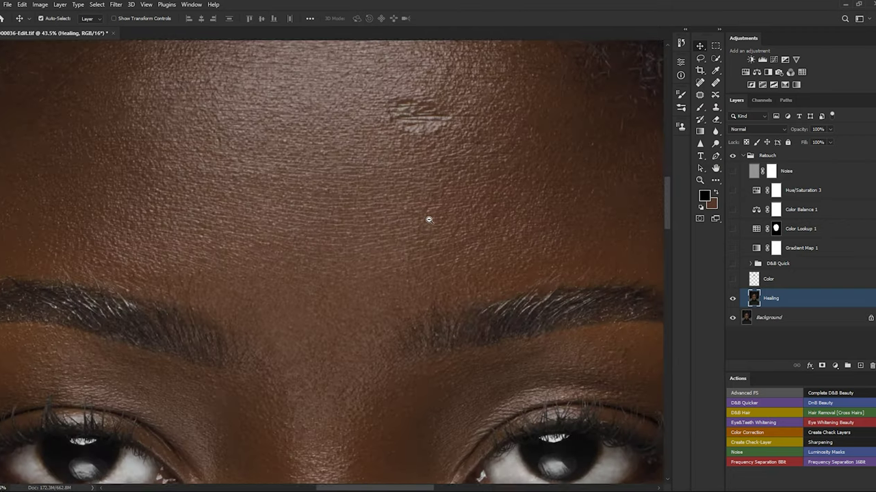
{"action": "scroll", "coordinate": [472, 263], "scroll_direction": "down", "scroll_amount": 4}
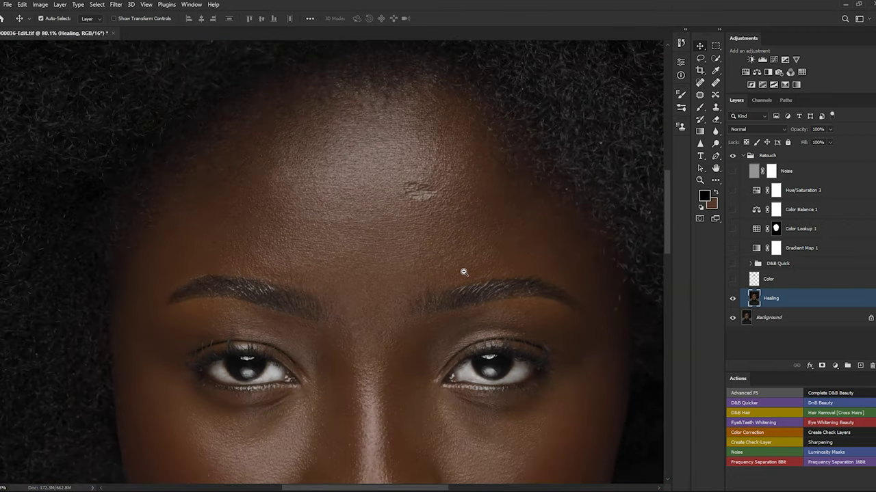
{"action": "scroll", "coordinate": [386, 262], "scroll_direction": "up", "scroll_amount": 3}
{"action": "scroll", "coordinate": [406, 239], "scroll_direction": "down", "scroll_amount": 4}
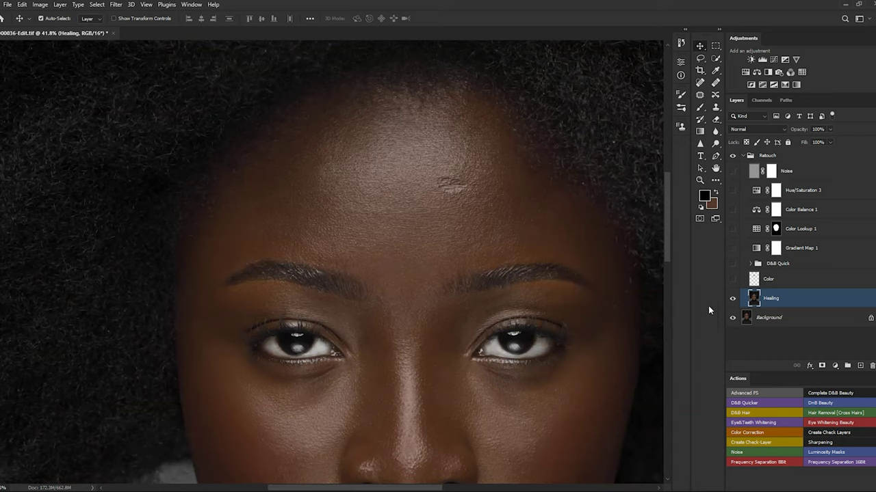
{"action": "left_click", "coordinate": [733, 298]}
Zoom in on the forehead and nose blemishes and select the Clone Stamp tool
{"action": "scroll", "coordinate": [416, 229], "scroll_direction": "up", "scroll_amount": 1}
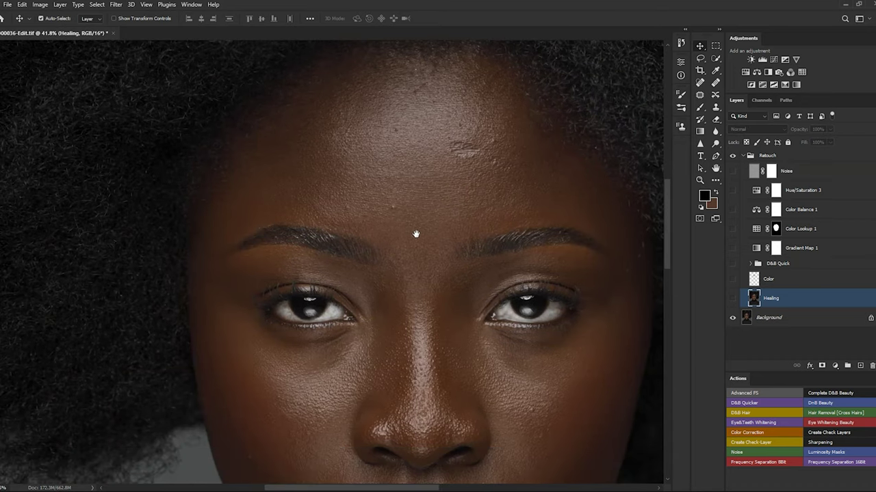
{"action": "scroll", "coordinate": [405, 151], "scroll_direction": "up", "scroll_amount": 1}
{"action": "scroll", "coordinate": [405, 151], "scroll_direction": "up", "scroll_amount": 1}
{"action": "scroll", "coordinate": [415, 171], "scroll_direction": "up", "scroll_amount": 1}
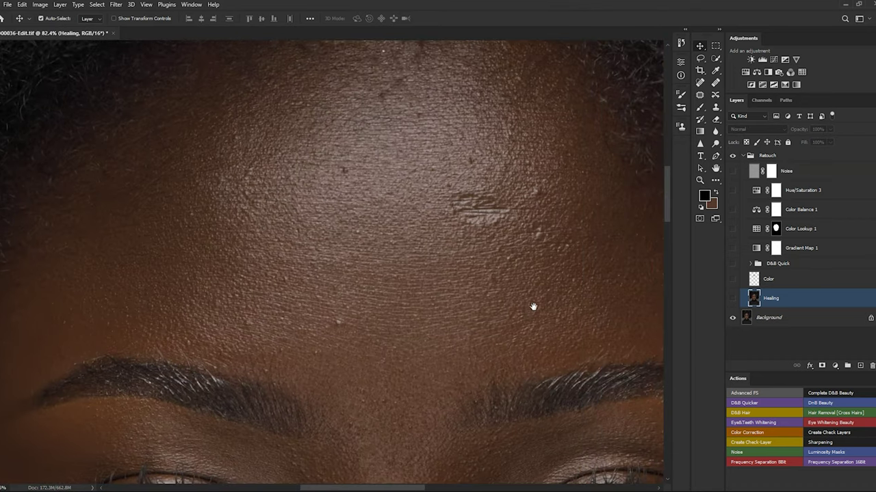
{"action": "scroll", "coordinate": [545, 309], "scroll_direction": "down", "scroll_amount": 3}
{"action": "scroll", "coordinate": [424, 260], "scroll_direction": "up", "scroll_amount": 3}
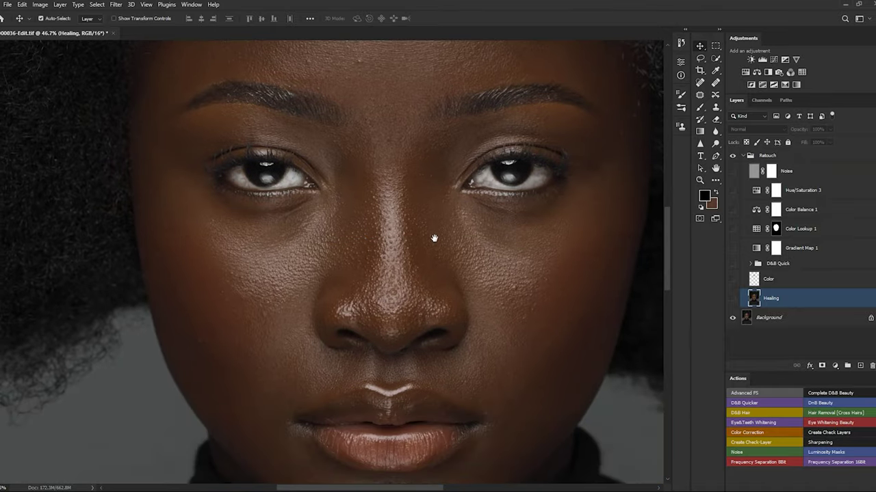
{"action": "scroll", "coordinate": [346, 168], "scroll_direction": "down", "scroll_amount": 2}
{"action": "scroll", "coordinate": [382, 315], "scroll_direction": "up", "scroll_amount": 2}
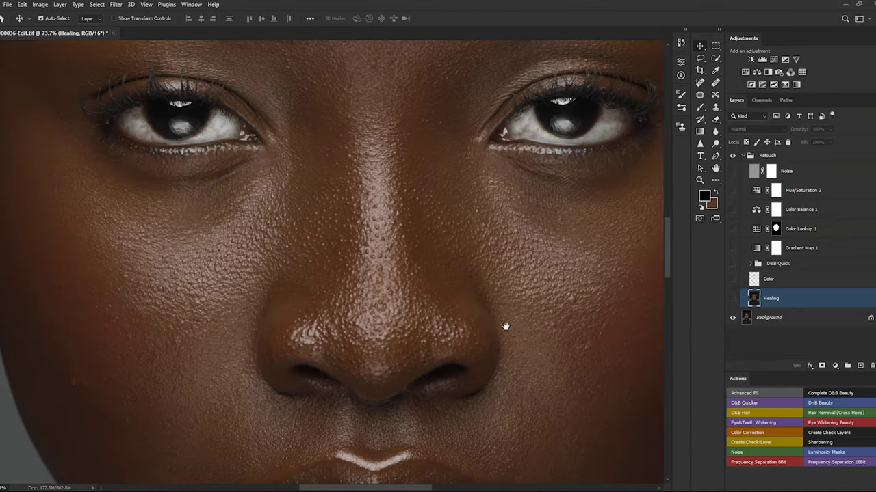
{"action": "scroll", "coordinate": [505, 327], "scroll_direction": "down", "scroll_amount": 4}
{"action": "scroll", "coordinate": [390, 332], "scroll_direction": "up", "scroll_amount": 2}
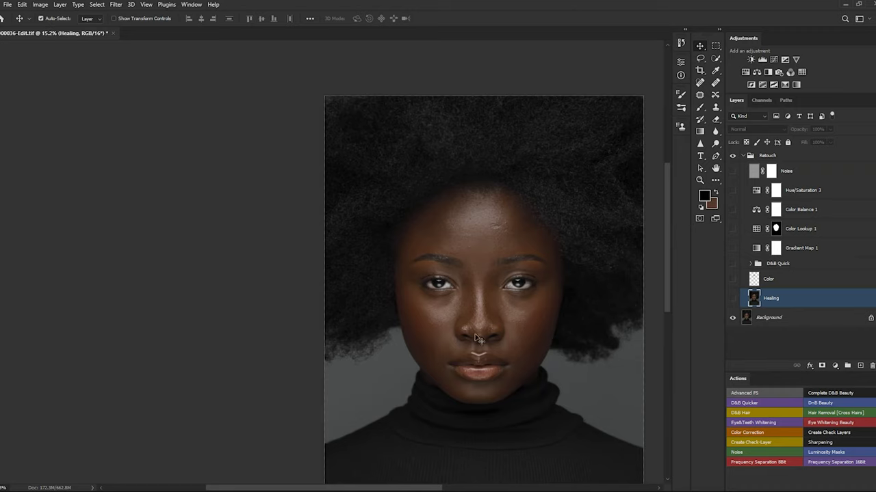
{"action": "scroll", "coordinate": [478, 338], "scroll_direction": "up", "scroll_amount": 4}
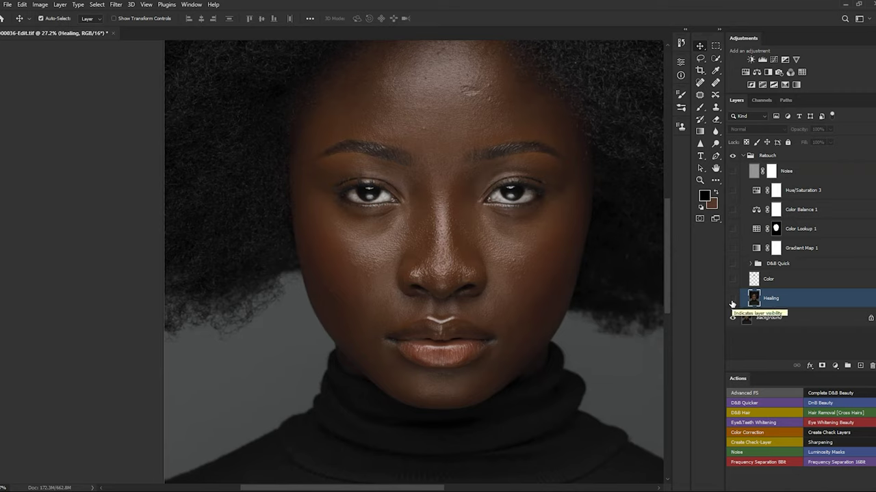
{"action": "left_click", "coordinate": [715, 106]}
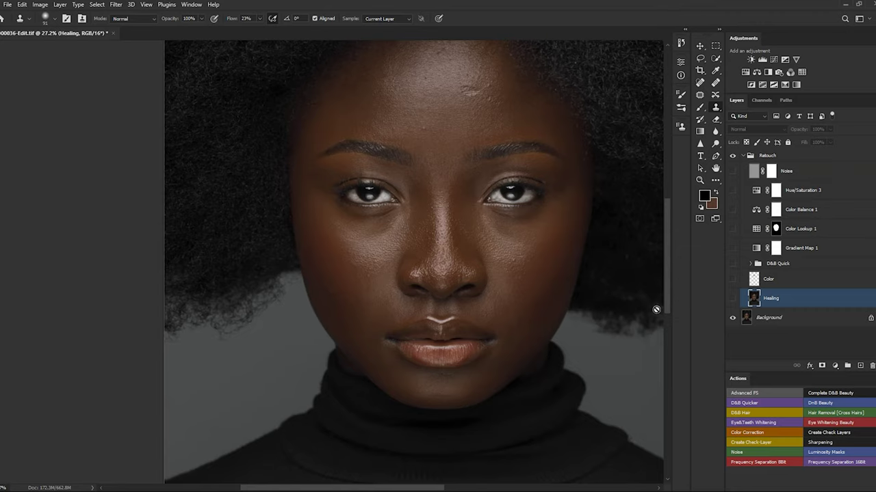
{"action": "left_click", "coordinate": [733, 298]}
{"action": "left_click", "coordinate": [451, 266], "text": "ctrl"}
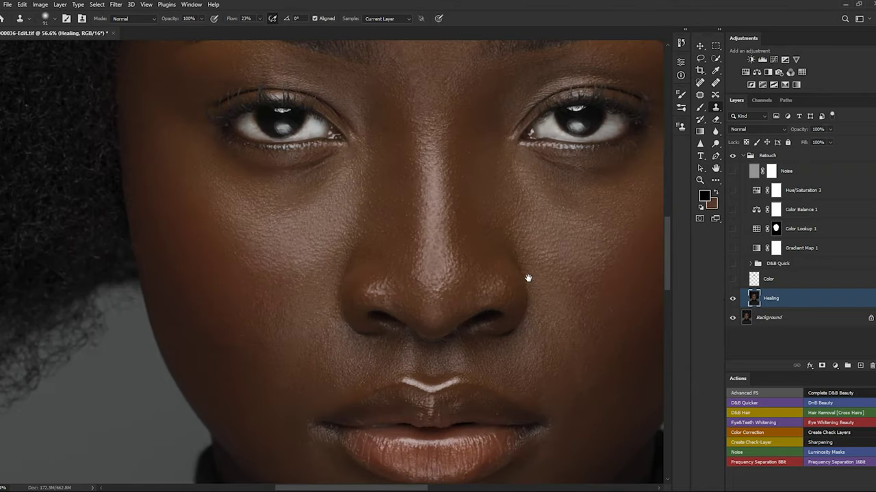
{"action": "left_click", "coordinate": [531, 281], "text": "ctrl+alt"}
{"action": "left_click", "coordinate": [522, 249], "text": "ctrl+alt"}
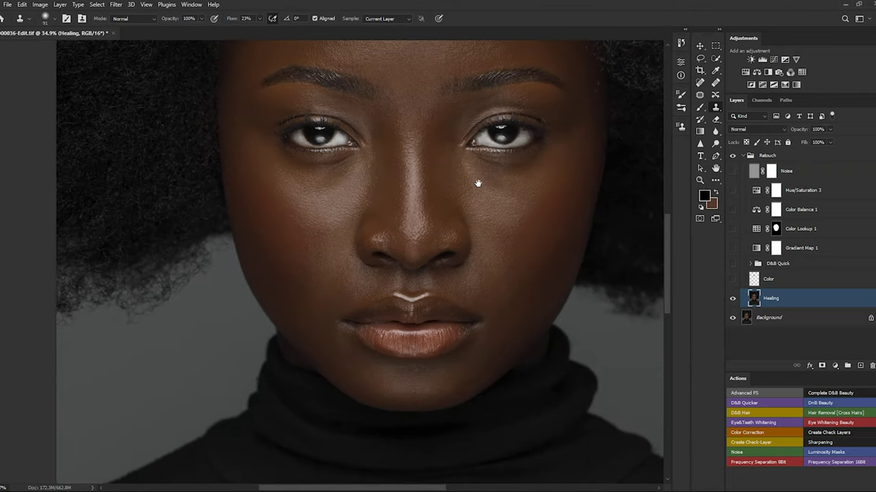
{"action": "left_click_drag", "start_coordinate": [479, 181], "coordinate": [459, 245]}
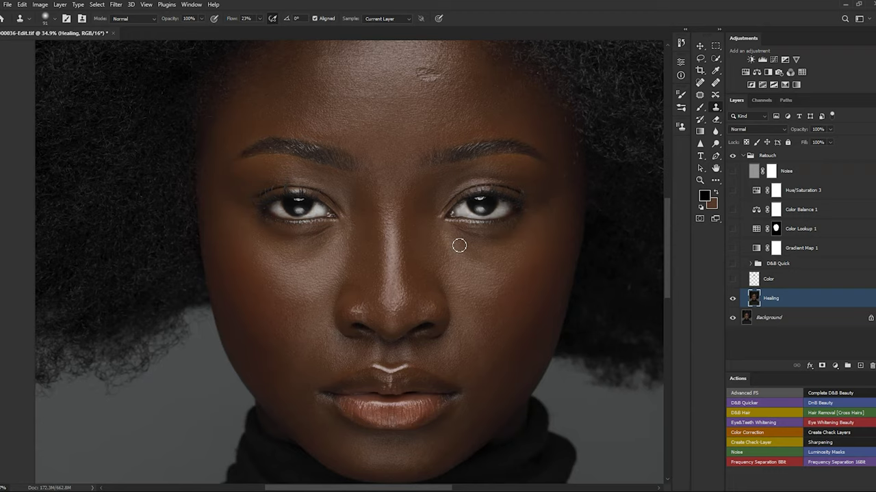
{"action": "left_click", "coordinate": [457, 243]}
{"action": "left_click", "coordinate": [437, 192]}
{"action": "left_click_drag", "start_coordinate": [411, 308], "coordinate": [450, 305]}
{"action": "left_click", "coordinate": [732, 299]}
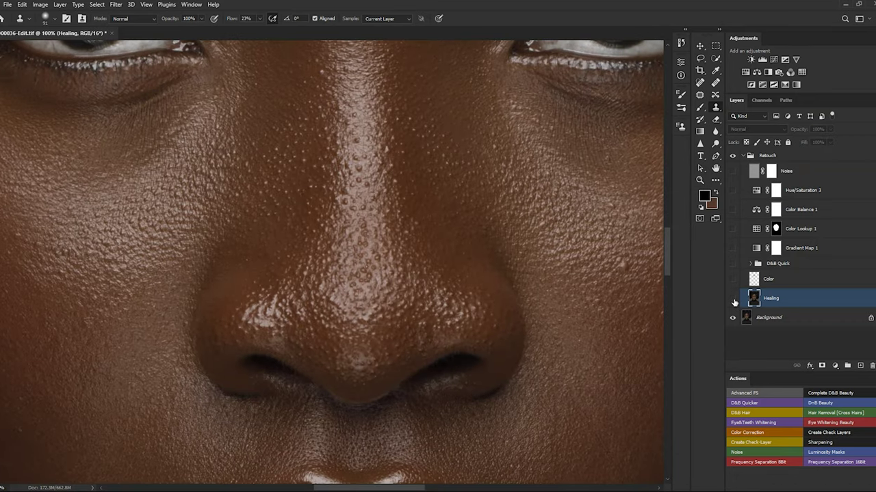
{"action": "left_click", "coordinate": [733, 299]}
{"action": "left_click", "coordinate": [734, 301]}
{"action": "left_click", "coordinate": [734, 301]}
{"action": "left_click", "coordinate": [733, 301]}
{"action": "left_click", "coordinate": [733, 301]}
{"action": "left_click", "coordinate": [733, 301]}
{"action": "left_click", "coordinate": [732, 301]}
{"action": "left_click", "coordinate": [733, 301]}
{"action": "left_click", "coordinate": [734, 301]}
{"action": "left_click", "coordinate": [734, 300]}
{"action": "left_click", "coordinate": [734, 301]}
{"action": "scroll", "coordinate": [465, 297], "scroll_direction": "down", "scroll_amount": 5}
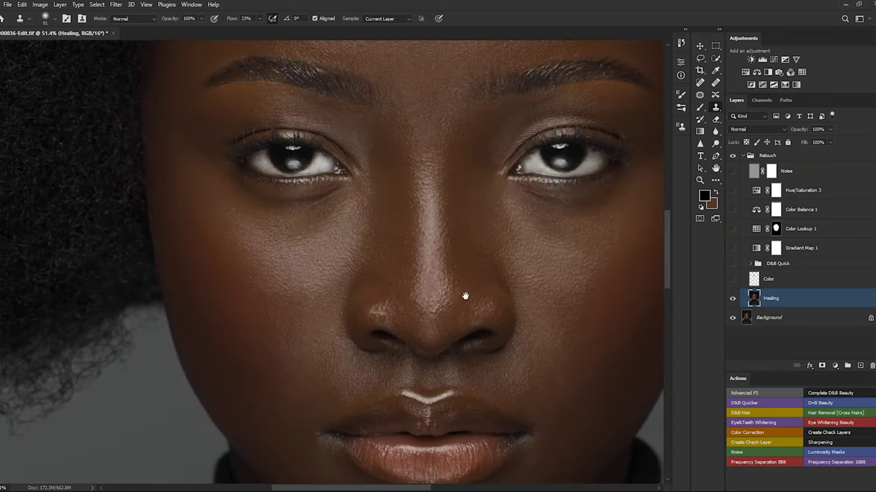
{"action": "scroll", "coordinate": [402, 342], "scroll_direction": "up", "scroll_amount": 3}
{"action": "scroll", "coordinate": [402, 342], "scroll_direction": "up", "scroll_amount": 2}
{"action": "left_click", "coordinate": [733, 301]}
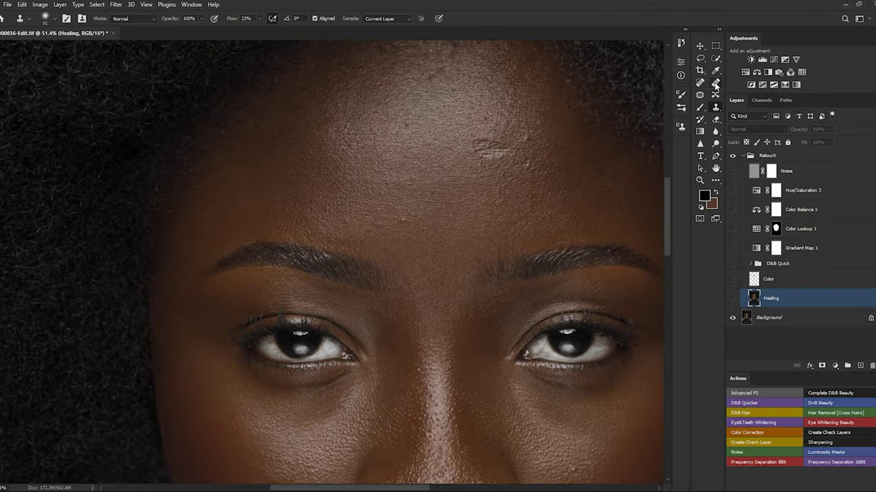
{"action": "left_click_drag", "start_coordinate": [509, 300], "coordinate": [389, 321]}
{"action": "scroll", "coordinate": [389, 320], "scroll_direction": "down", "scroll_amount": 5}
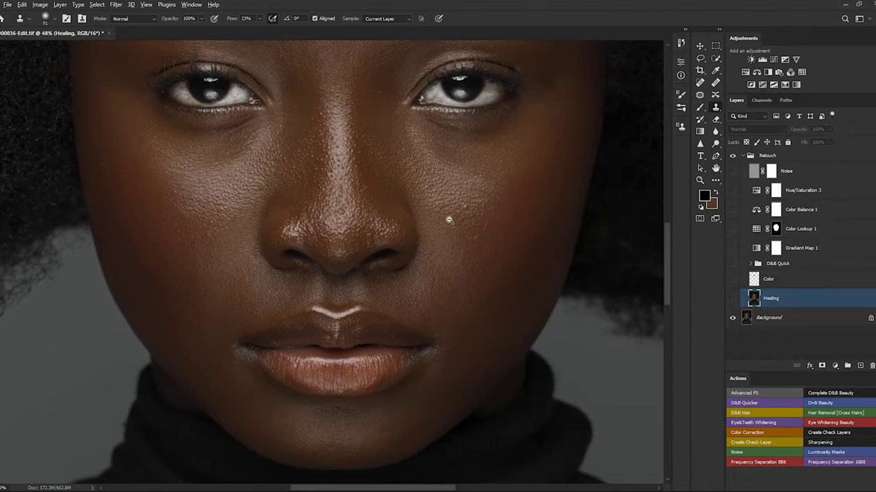
{"action": "left_click_drag", "start_coordinate": [449, 220], "coordinate": [483, 211]}
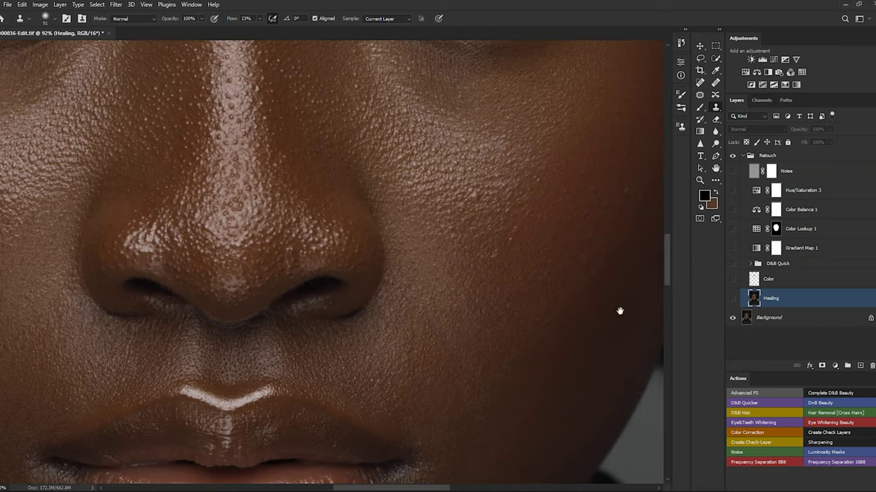
{"action": "scroll", "coordinate": [473, 290], "scroll_direction": "down", "scroll_amount": 3}
{"action": "left_click_drag", "start_coordinate": [435, 345], "coordinate": [449, 281]}
{"action": "scroll", "coordinate": [469, 171], "scroll_direction": "down", "scroll_amount": 2}
{"action": "left_click_drag", "start_coordinate": [465, 246], "coordinate": [460, 275]}
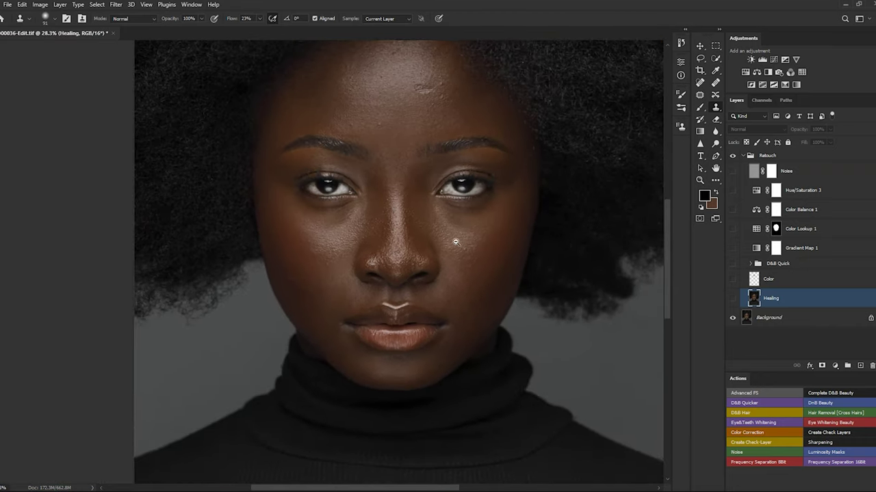
{"action": "scroll", "coordinate": [455, 248], "scroll_direction": "down", "scroll_amount": 1}
{"action": "left_click", "coordinate": [733, 299]}
{"action": "left_click", "coordinate": [733, 299]}
{"action": "left_click", "coordinate": [732, 299]}
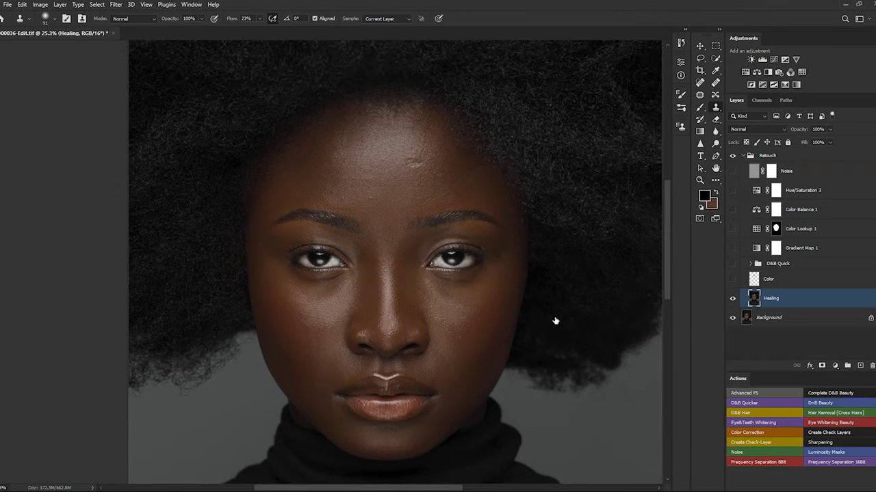
{"action": "scroll", "coordinate": [383, 318], "scroll_direction": "up", "scroll_amount": 5}
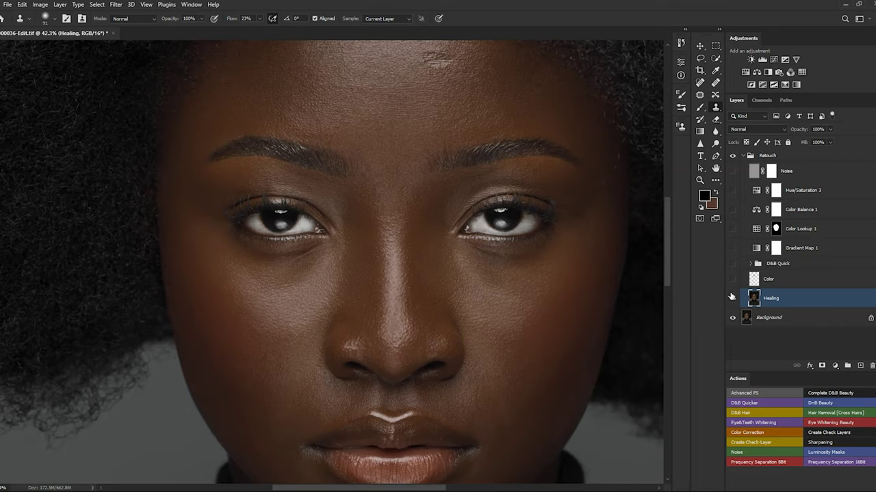
Toggle the Healing layer to compare on the fitted portrait, then zoom in on the cheek
{"action": "left_click", "coordinate": [733, 300]}
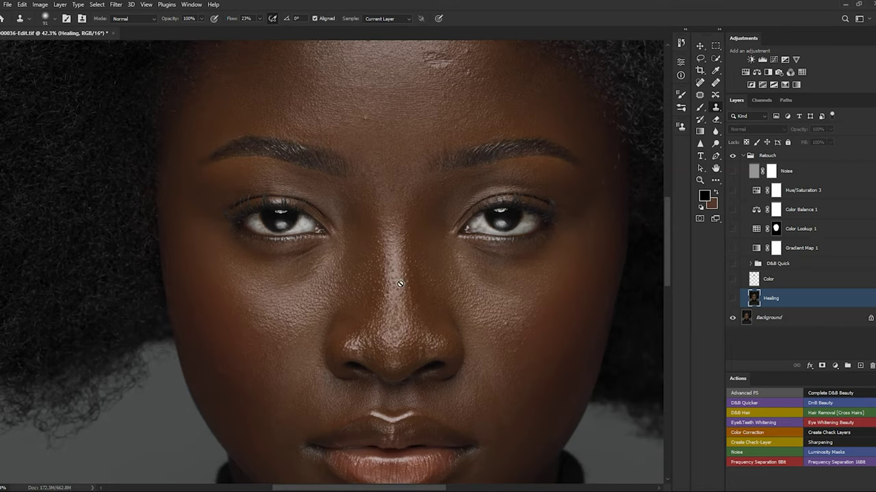
{"action": "key", "text": "ctrl+0"}
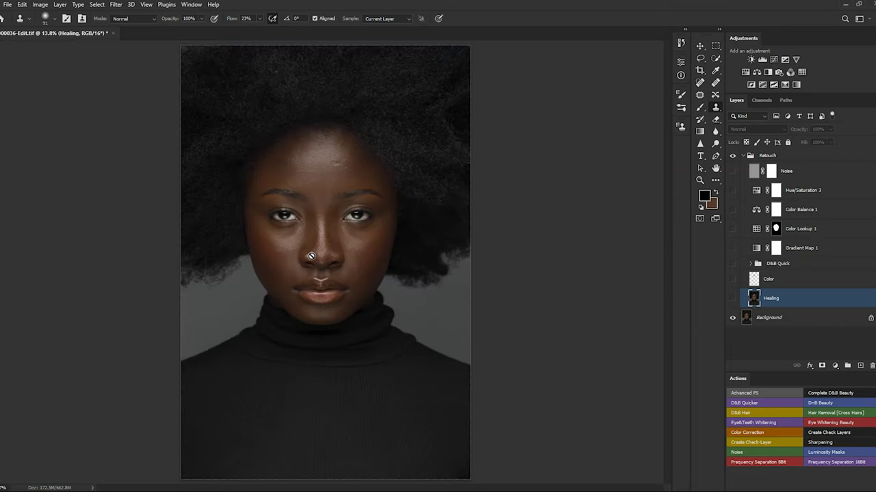
{"action": "left_click", "coordinate": [732, 299]}
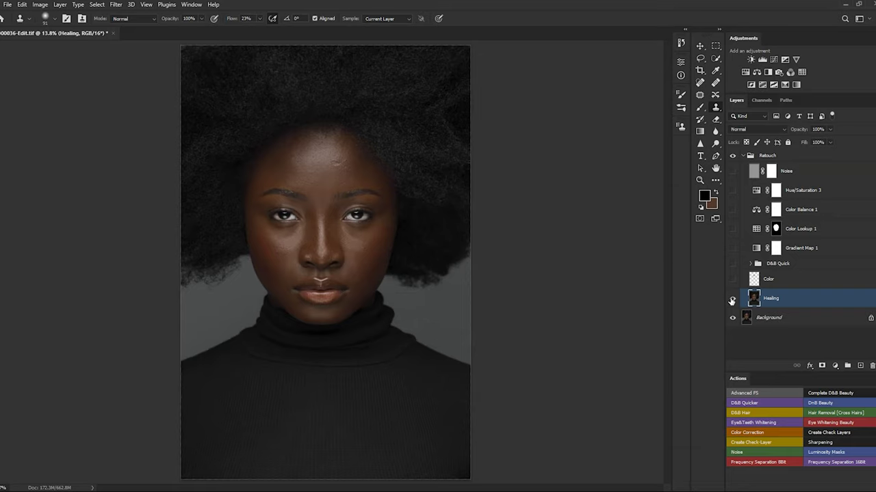
{"action": "left_click", "coordinate": [732, 299]}
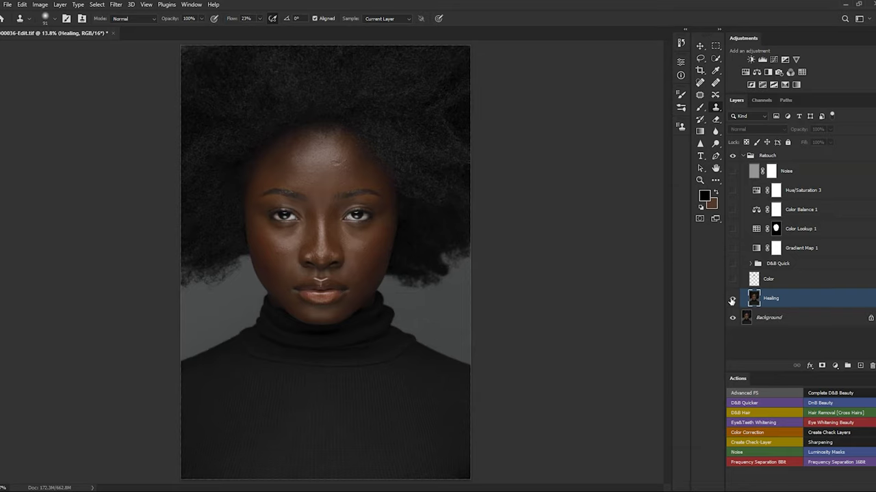
{"action": "left_click", "coordinate": [732, 301]}
{"action": "left_click", "coordinate": [355, 260]}
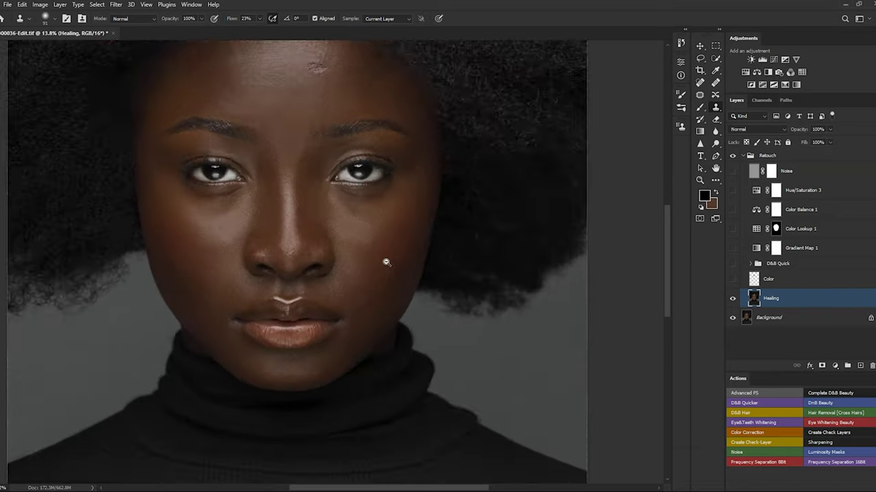
{"action": "left_click", "coordinate": [386, 262]}
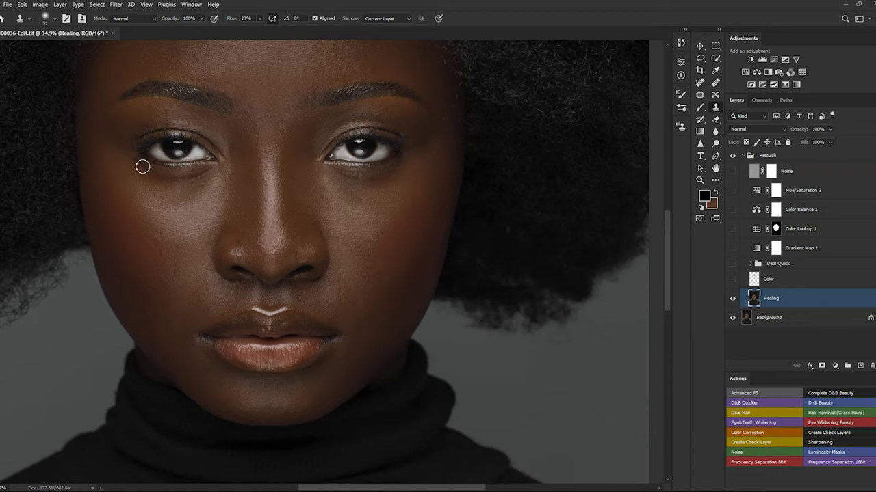
Keep Healing visible, turn on the Color layer and select it
{"action": "left_click", "coordinate": [731, 298]}
{"action": "left_click", "coordinate": [731, 280]}
{"action": "left_click", "coordinate": [758, 282]}
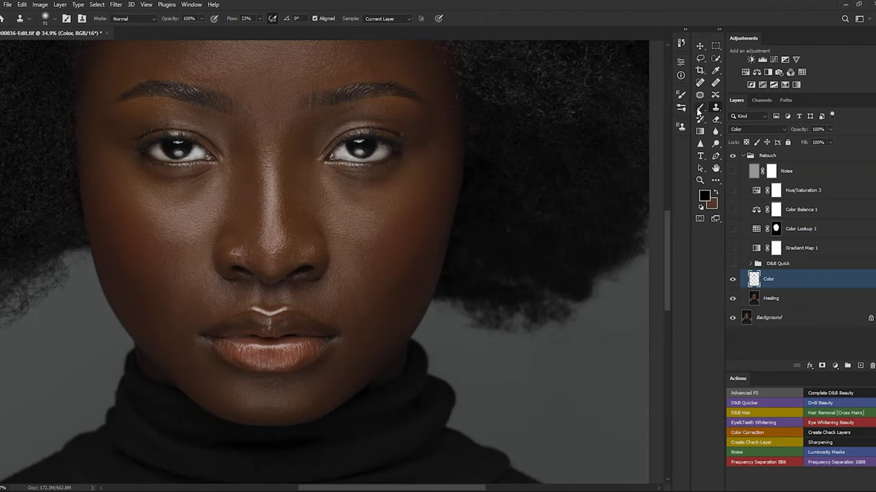
Sample a skin tone with the Eyedropper and return to the Brush at 3% flow
{"action": "left_click", "coordinate": [700, 107]}
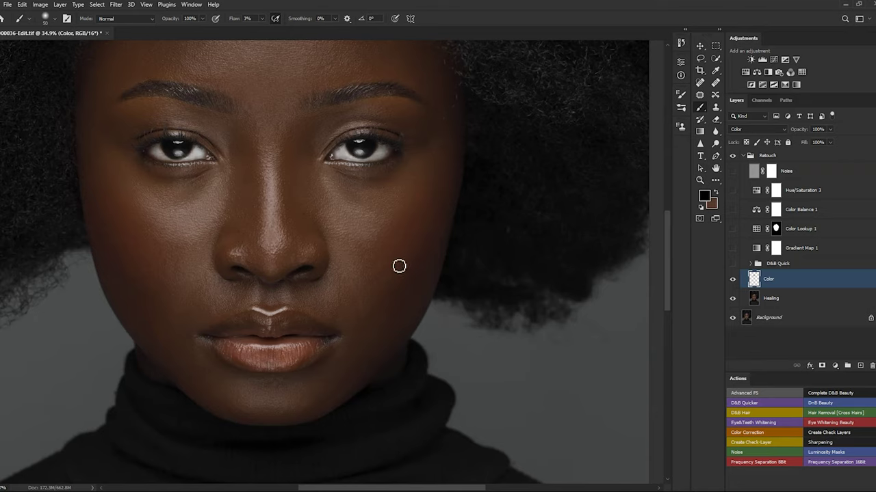
{"action": "left_click", "coordinate": [715, 72]}
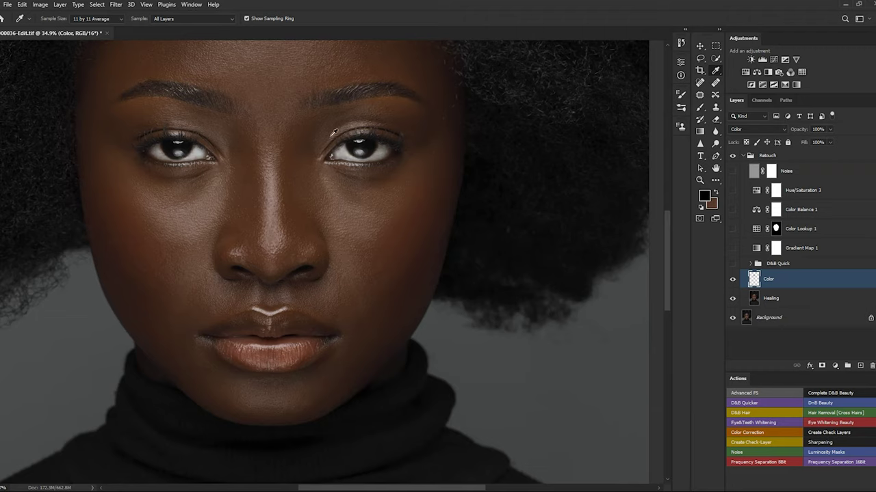
{"action": "left_click", "coordinate": [700, 108]}
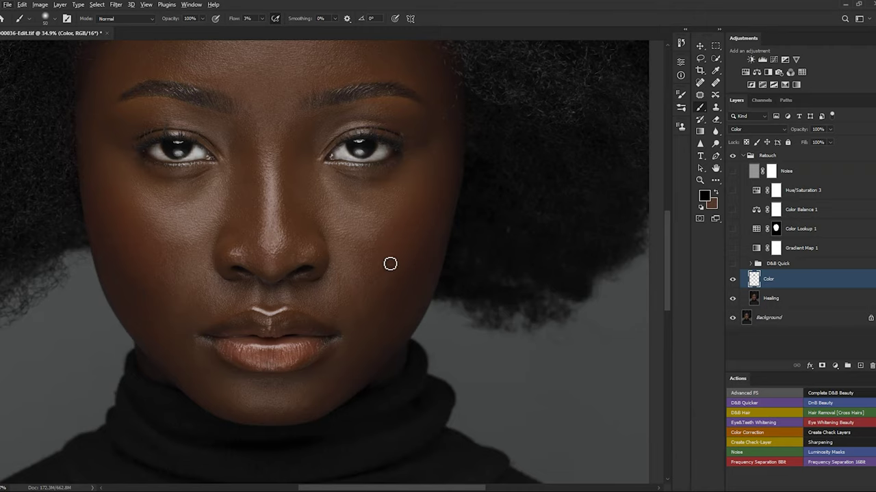
{"action": "scroll", "coordinate": [396, 312], "scroll_direction": "down", "scroll_amount": 2}
{"action": "scroll", "coordinate": [385, 309], "scroll_direction": "up", "scroll_amount": 2}
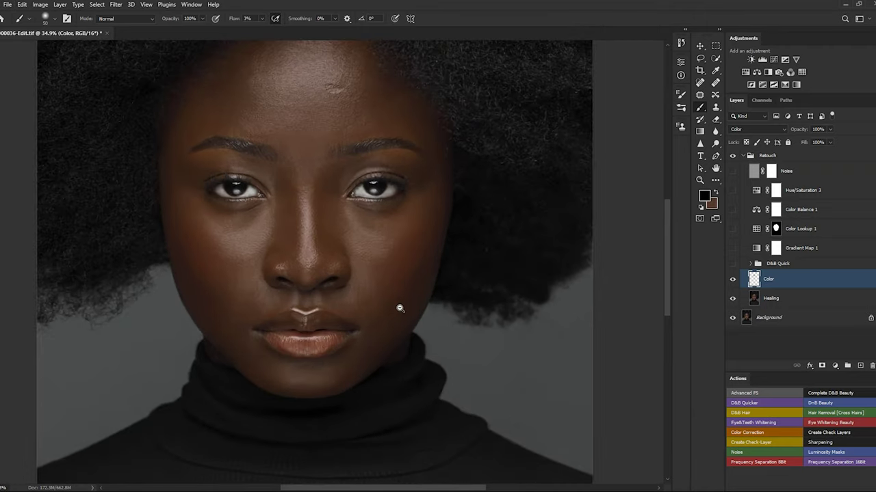
Toggle the Color layer off and on twice to compare the portrait with and without it
{"action": "left_click_drag", "start_coordinate": [409, 303], "coordinate": [433, 283]}
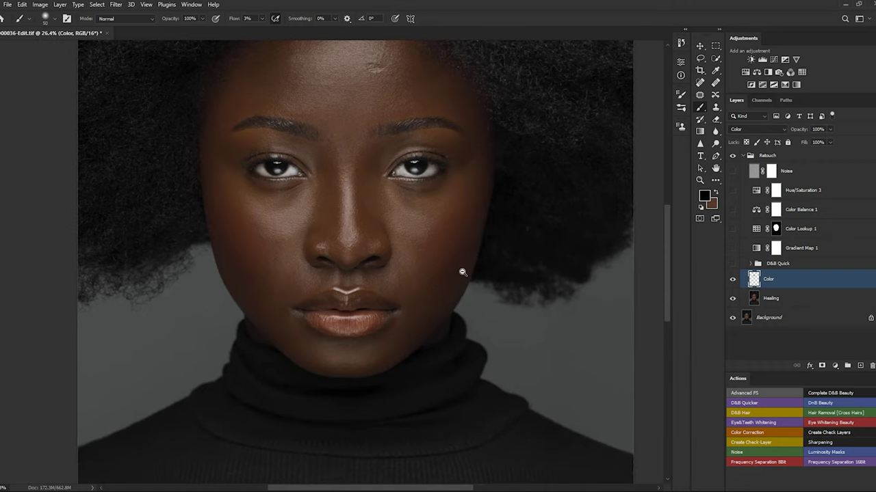
{"action": "scroll", "coordinate": [457, 258], "scroll_direction": "down", "scroll_amount": 2}
{"action": "scroll", "coordinate": [448, 253], "scroll_direction": "up", "scroll_amount": 2}
{"action": "scroll", "coordinate": [414, 179], "scroll_direction": "up", "scroll_amount": 1}
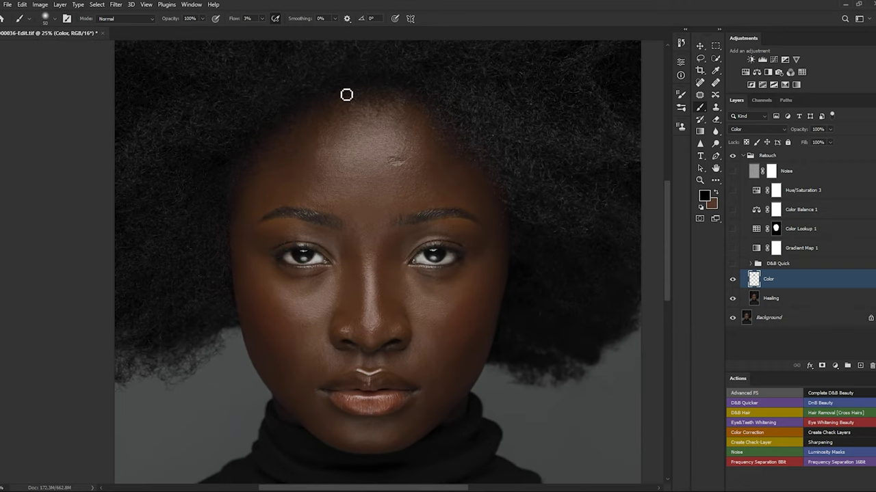
{"action": "left_click", "coordinate": [732, 280]}
{"action": "left_click", "coordinate": [733, 280]}
{"action": "left_click", "coordinate": [733, 280]}
{"action": "left_click", "coordinate": [733, 280]}
Zoom out to view the whole portrait, with the brush ready for painting
{"action": "left_click_drag", "start_coordinate": [483, 322], "coordinate": [413, 296]}
{"action": "scroll", "coordinate": [347, 270], "scroll_direction": "up", "scroll_amount": 3}
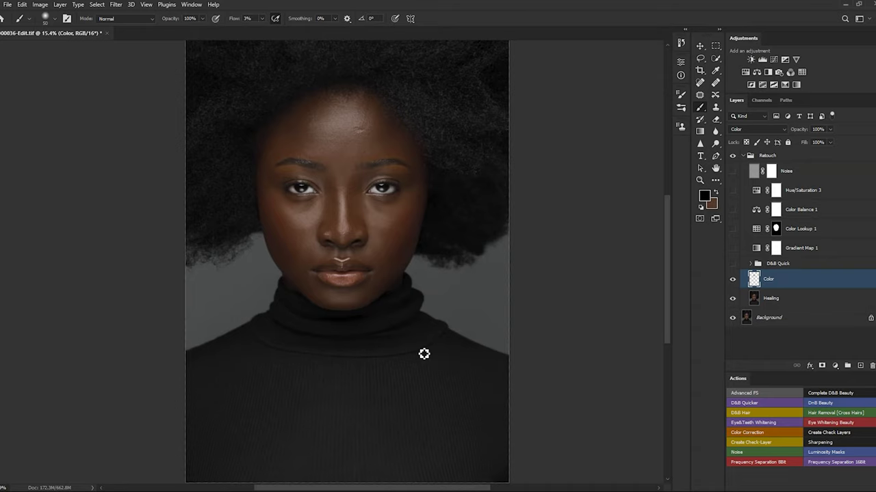
{"action": "scroll", "coordinate": [314, 253], "scroll_direction": "up", "scroll_amount": 4}
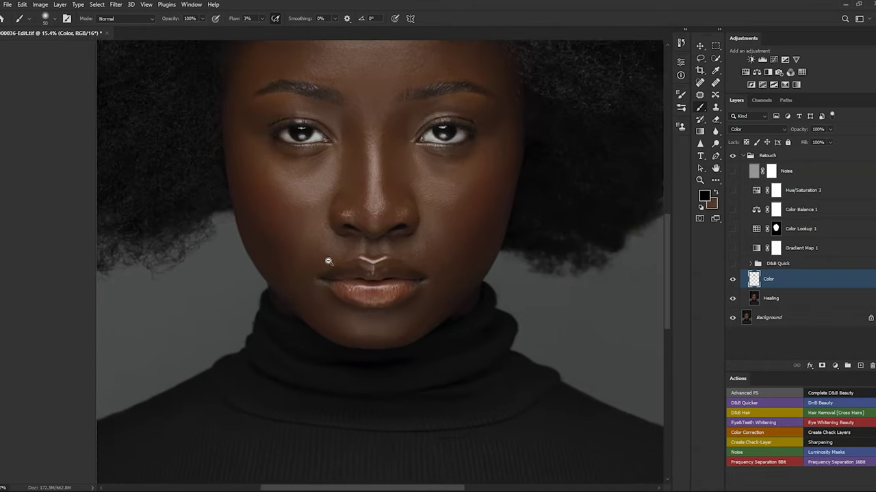
{"action": "scroll", "coordinate": [452, 247], "scroll_direction": "up", "scroll_amount": 2}
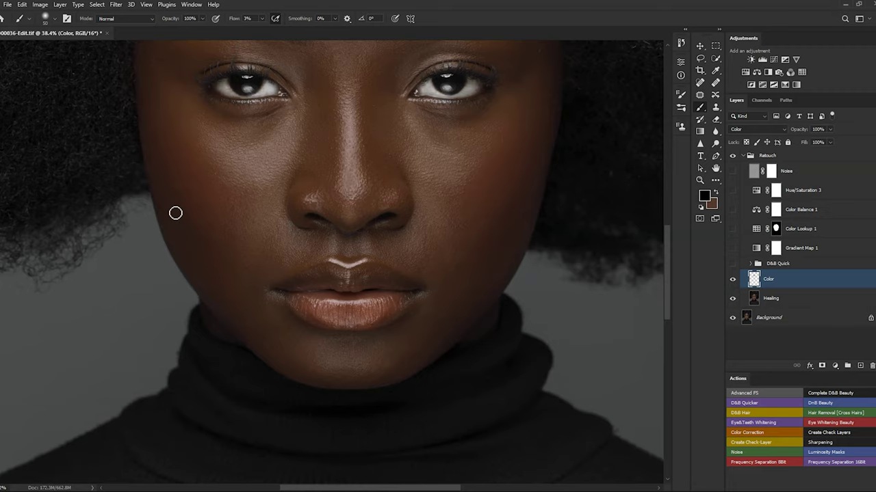
{"action": "scroll", "coordinate": [399, 296], "scroll_direction": "down", "scroll_amount": 5}
{"action": "scroll", "coordinate": [352, 294], "scroll_direction": "up", "scroll_amount": 1}
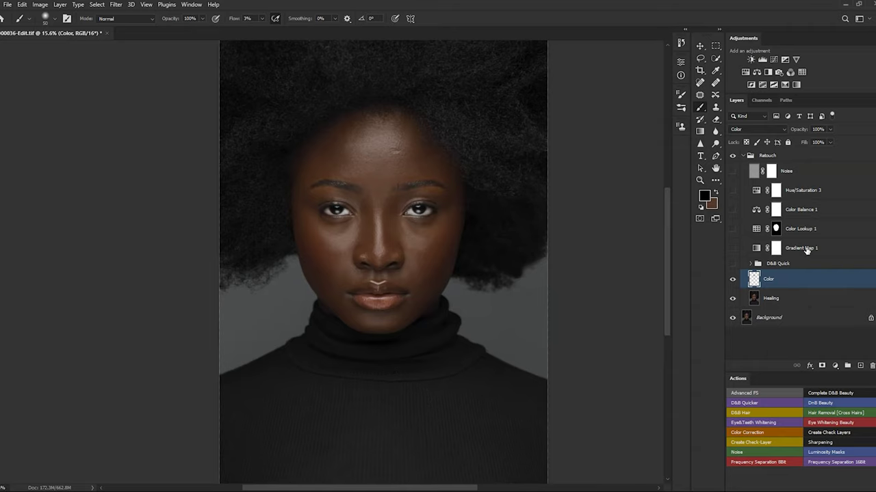
{"action": "scroll", "coordinate": [342, 137], "scroll_direction": "up", "scroll_amount": 3}
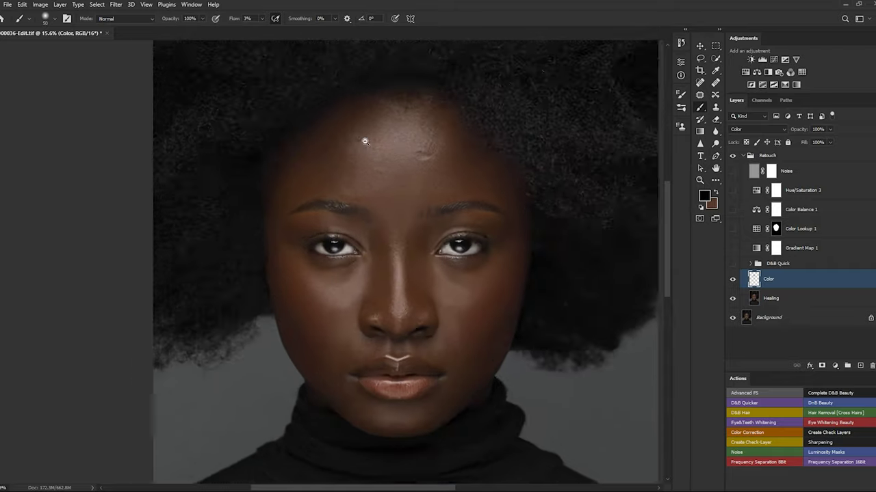
{"action": "scroll", "coordinate": [438, 273], "scroll_direction": "down", "scroll_amount": 4}
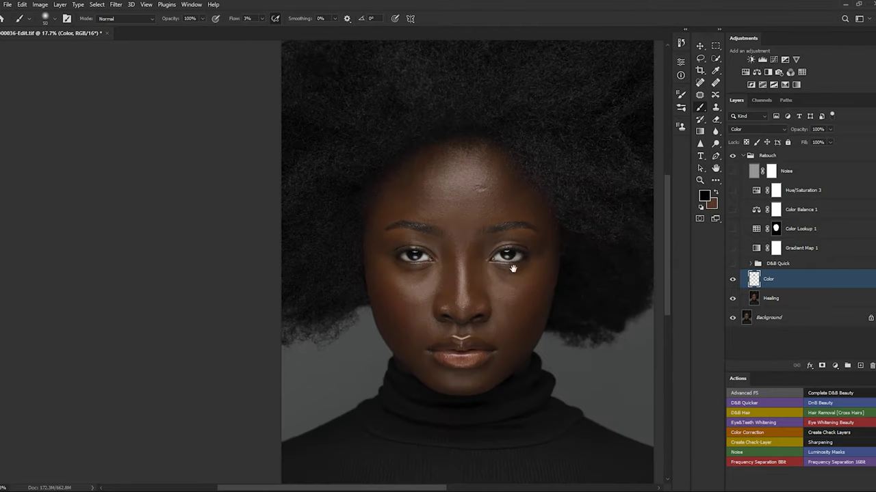
{"action": "scroll", "coordinate": [472, 225], "scroll_direction": "down", "scroll_amount": 2}
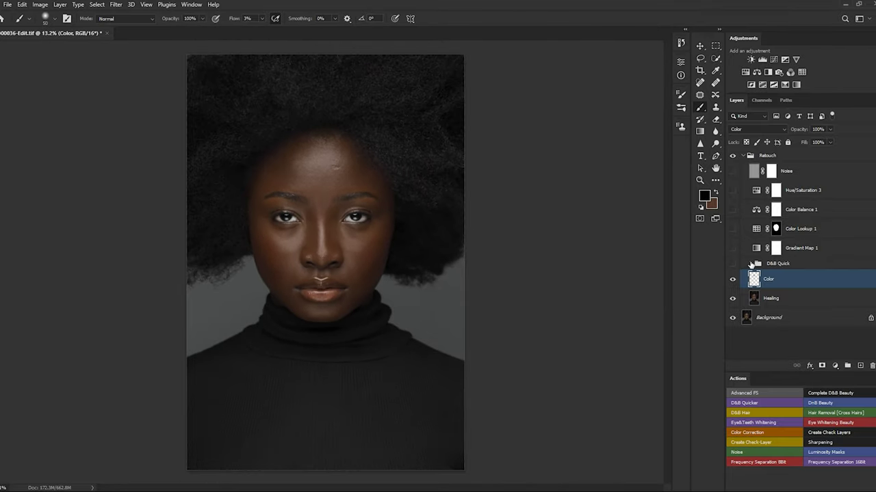
Expand the D&B Quick group and zoom in on the cheek beside the nose
{"action": "left_click", "coordinate": [751, 265]}
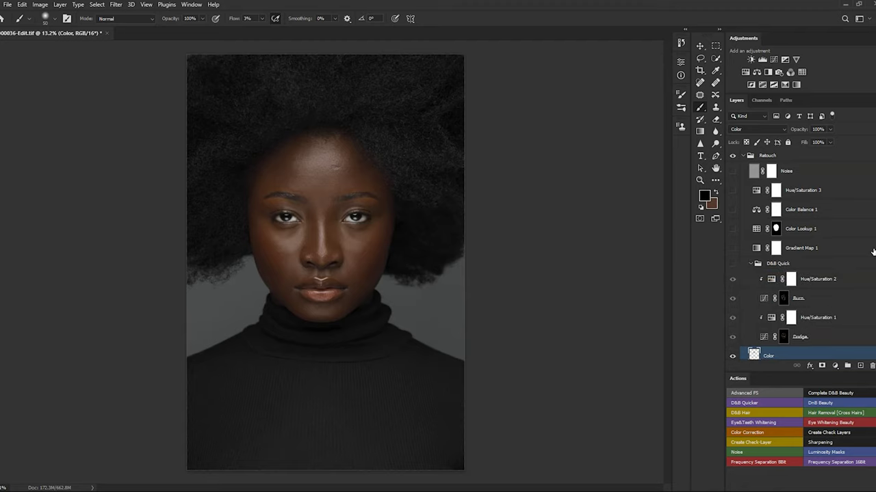
{"action": "scroll", "coordinate": [807, 260], "scroll_direction": "down", "scroll_amount": 1}
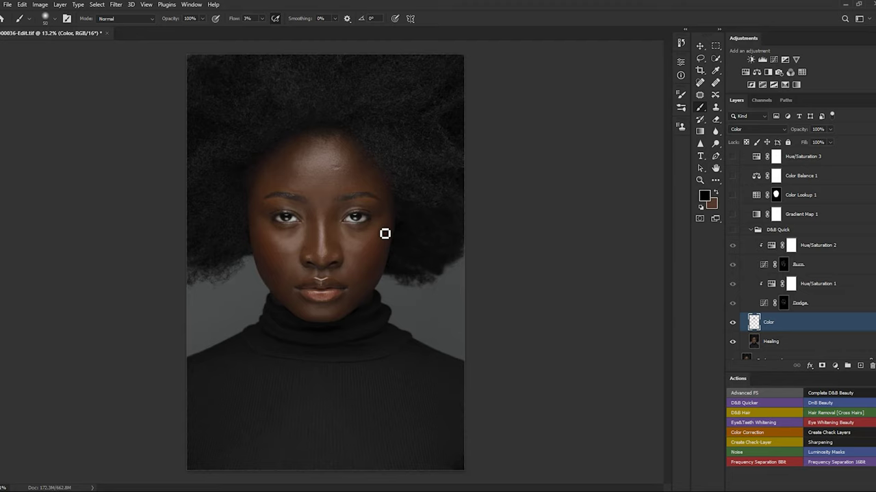
{"action": "left_click_drag", "start_coordinate": [345, 247], "coordinate": [310, 230]}
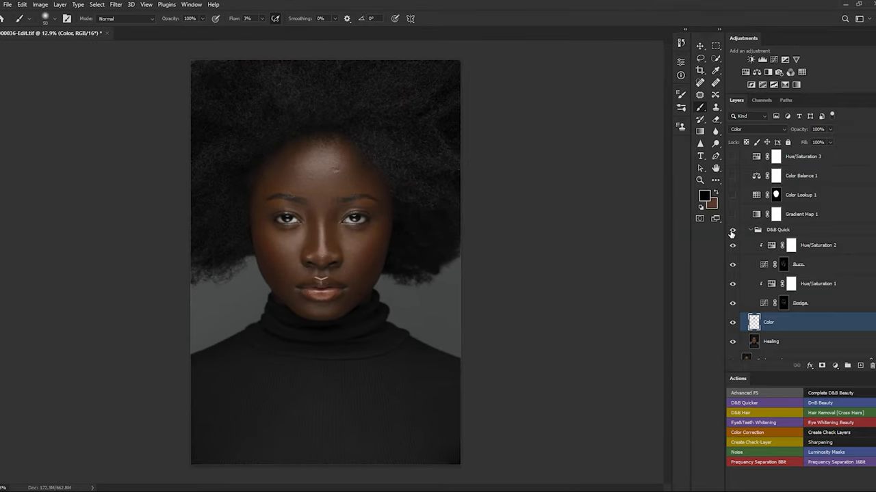
Toggle the D&B Quick group off and on twice to compare, then collapse it
{"action": "left_click", "coordinate": [731, 233]}
{"action": "left_click", "coordinate": [731, 232]}
{"action": "left_click", "coordinate": [732, 232]}
{"action": "left_click", "coordinate": [732, 232]}
{"action": "left_click", "coordinate": [750, 230]}
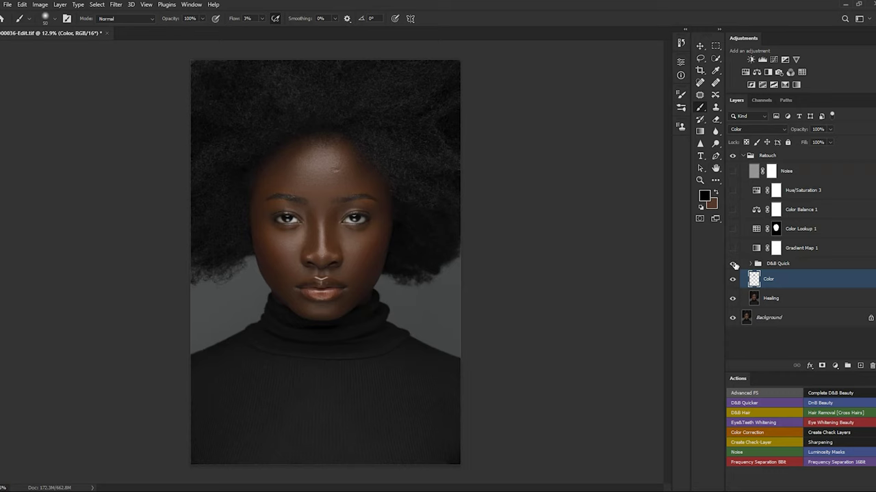
{"action": "mouse_move", "coordinate": [309, 177]}
{"action": "left_mouse_down"}
{"action": "mouse_move", "coordinate": [415, 171]}
{"action": "mouse_move", "coordinate": [454, 251]}
{"action": "mouse_move", "coordinate": [425, 260]}
{"action": "mouse_move", "coordinate": [399, 241]}
{"action": "mouse_move", "coordinate": [464, 225]}
{"action": "mouse_move", "coordinate": [524, 272]}
{"action": "left_mouse_up"}
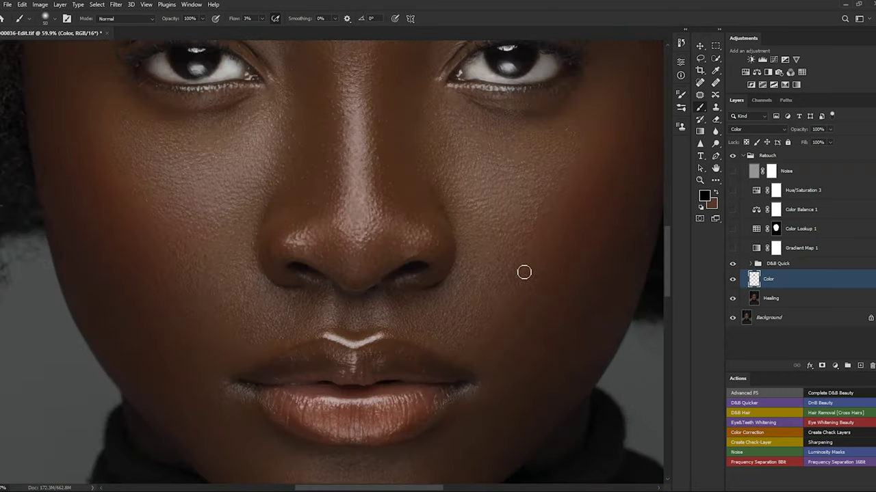
{"action": "left_click", "coordinate": [736, 302]}
{"action": "left_click", "coordinate": [732, 265]}
{"action": "left_click", "coordinate": [732, 265]}
{"action": "left_click_drag", "start_coordinate": [540, 303], "coordinate": [485, 244]}
{"action": "scroll", "coordinate": [342, 294], "scroll_direction": "down", "scroll_amount": 3}
{"action": "scroll", "coordinate": [383, 233], "scroll_direction": "up", "scroll_amount": 3}
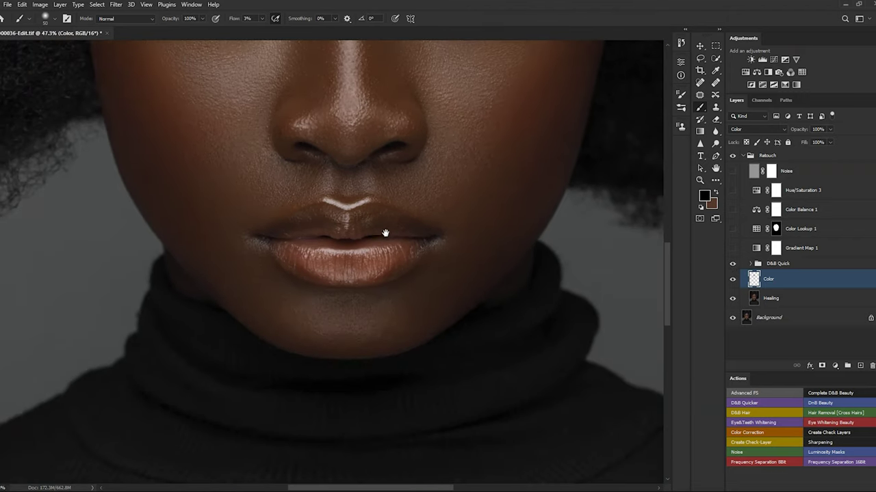
{"action": "scroll", "coordinate": [428, 251], "scroll_direction": "down", "scroll_amount": 5}
{"action": "scroll", "coordinate": [386, 229], "scroll_direction": "up", "scroll_amount": 1}
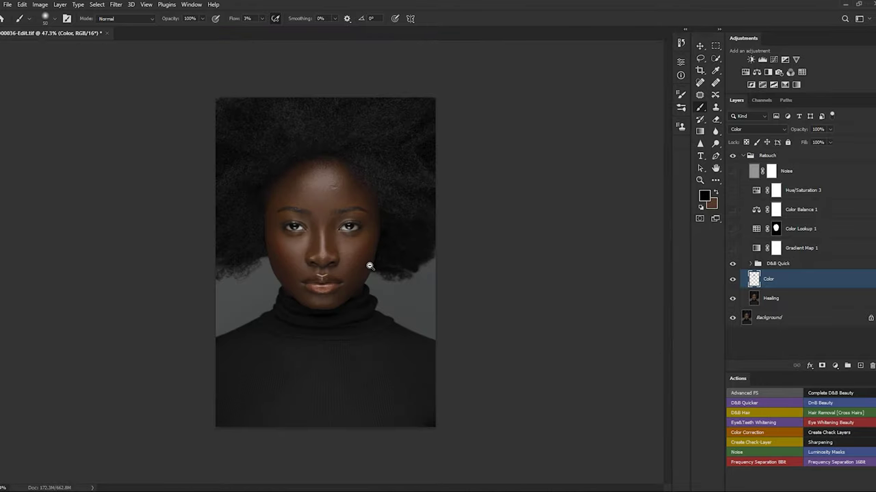
{"action": "scroll", "coordinate": [352, 241], "scroll_direction": "up", "scroll_amount": 2}
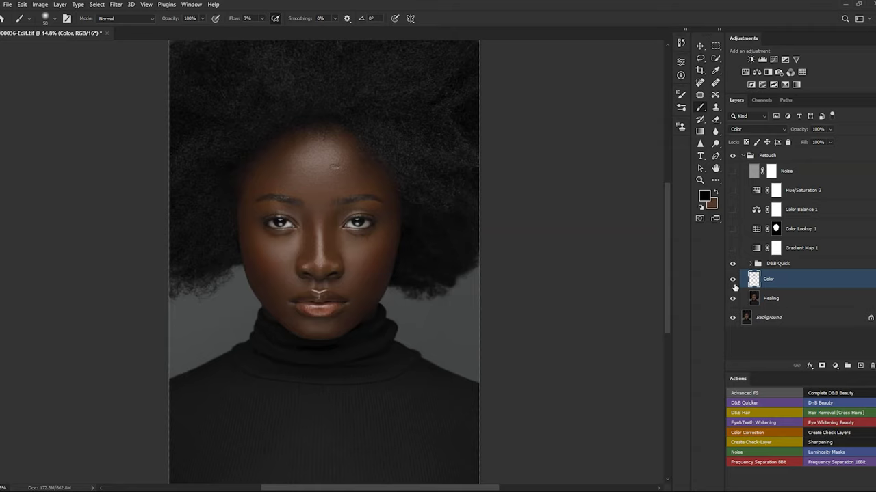
{"action": "left_click", "coordinate": [792, 265]}
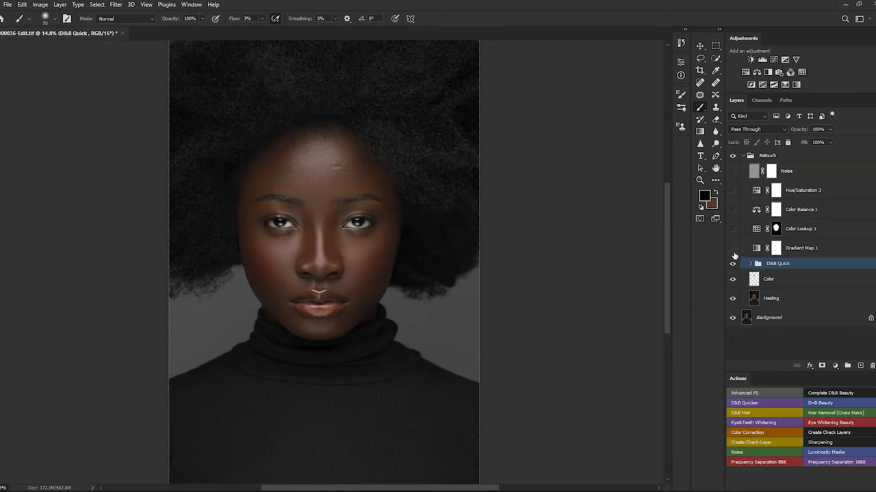
{"action": "left_click_drag", "start_coordinate": [353, 263], "coordinate": [375, 250]}
{"action": "left_click_drag", "start_coordinate": [420, 367], "coordinate": [458, 292]}
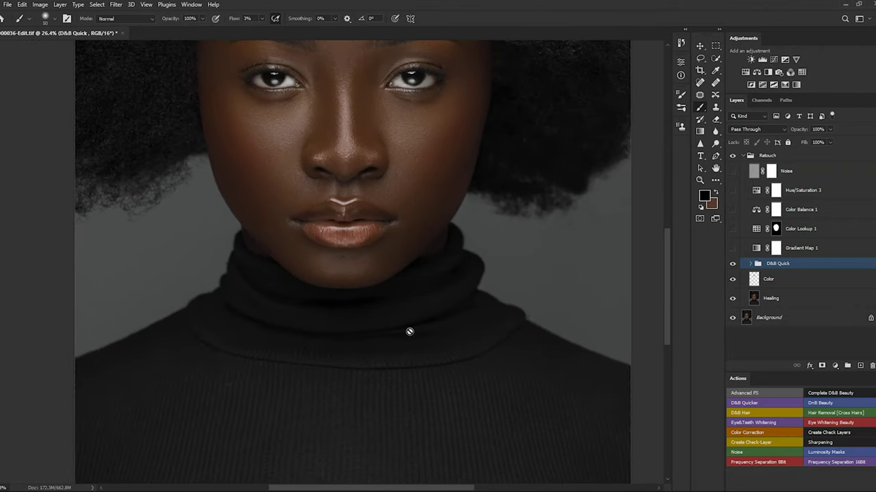
{"action": "left_click_drag", "start_coordinate": [506, 338], "coordinate": [471, 236]}
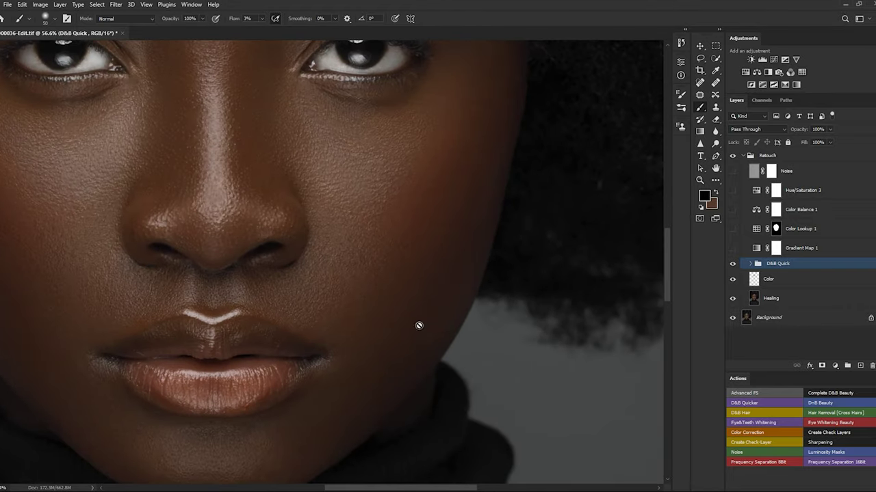
{"action": "left_click_drag", "start_coordinate": [403, 256], "coordinate": [364, 248]}
{"action": "left_click_drag", "start_coordinate": [350, 200], "coordinate": [344, 197]}
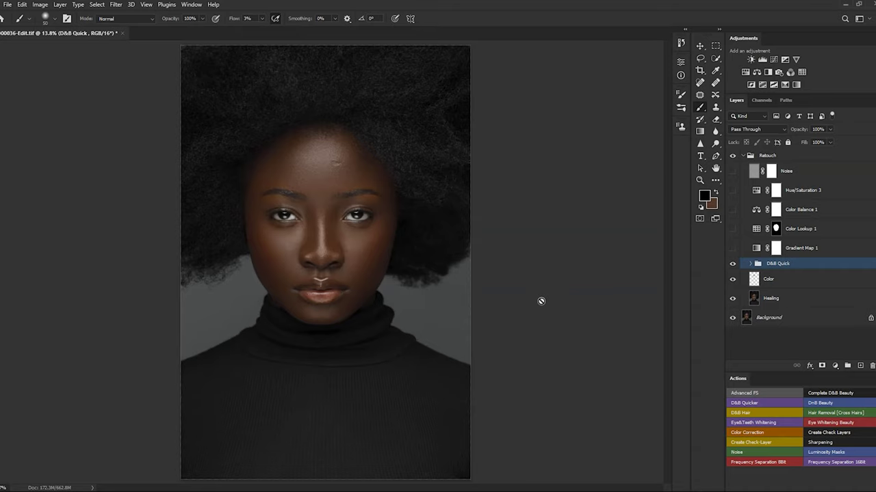
{"action": "left_click", "coordinate": [732, 248]}
Review Gradient Map 1's settings and toggle it off and on to compare
{"action": "left_click", "coordinate": [766, 247]}
{"action": "double_click", "coordinate": [758, 248]}
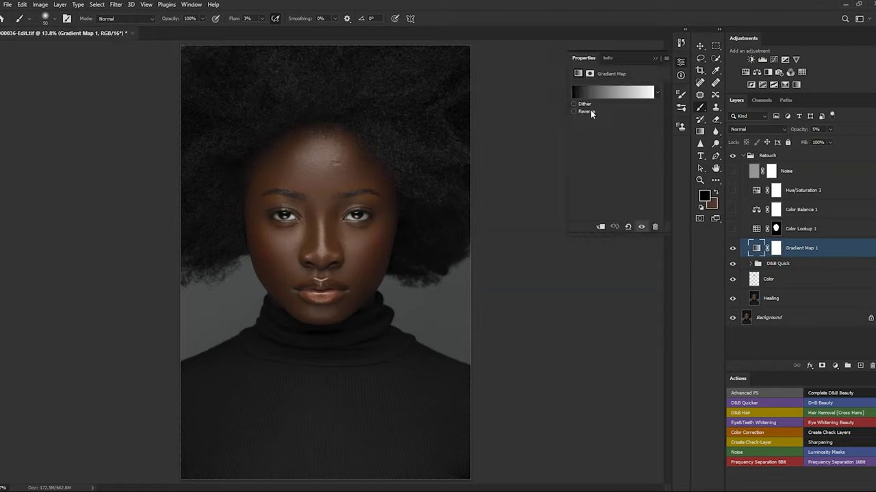
{"action": "left_click", "coordinate": [654, 60]}
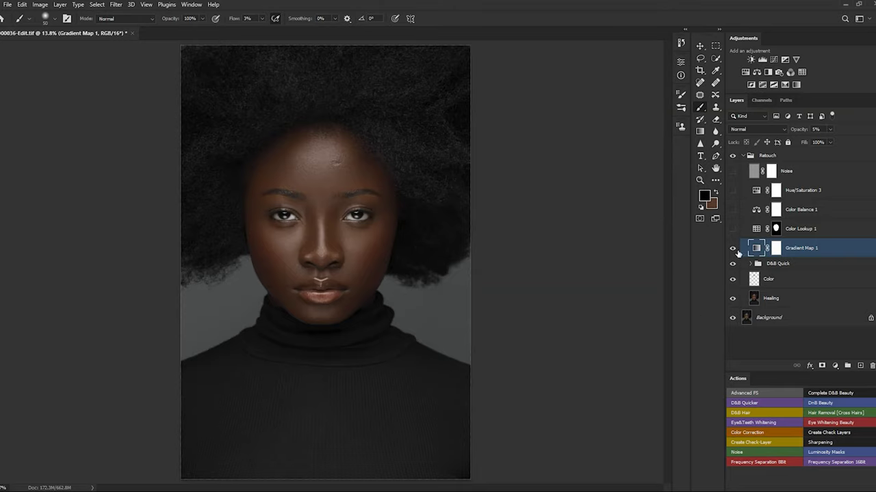
{"action": "left_click", "coordinate": [733, 249]}
{"action": "left_click", "coordinate": [733, 249]}
Switch on the Color Lookup 1 and Color Balance 1 adjustments
{"action": "left_click", "coordinate": [734, 231]}
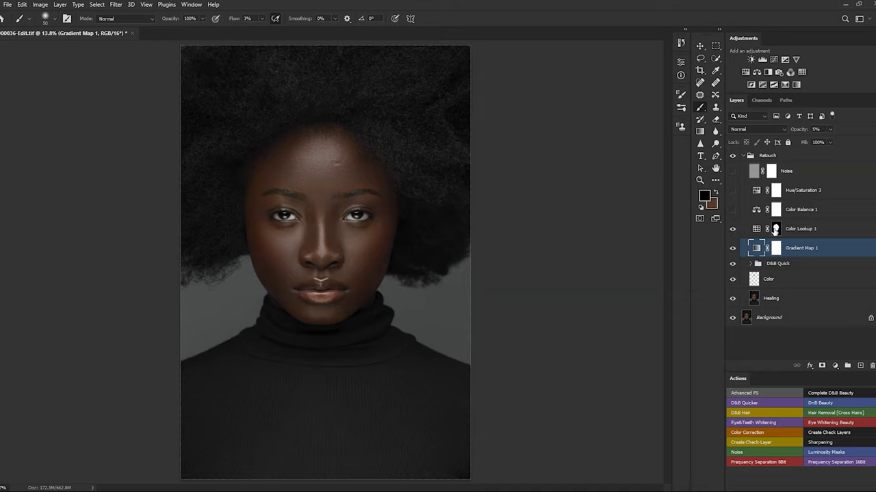
{"action": "left_click", "coordinate": [840, 233]}
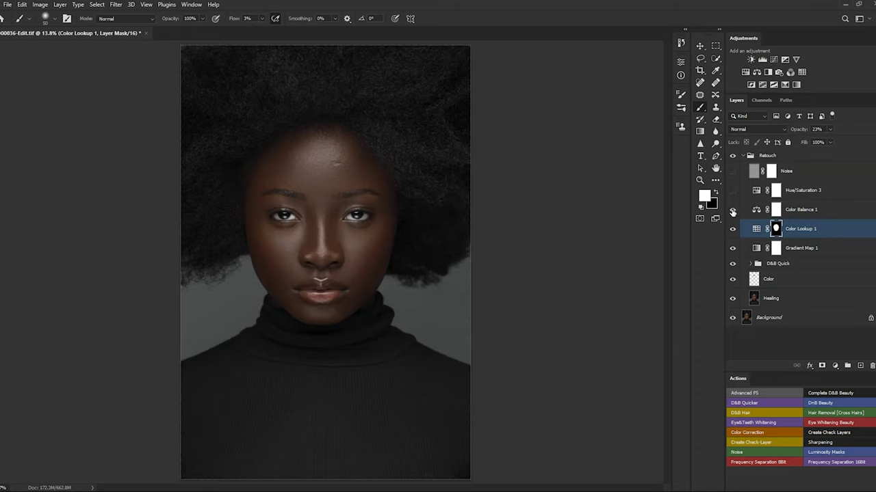
{"action": "left_click", "coordinate": [756, 212]}
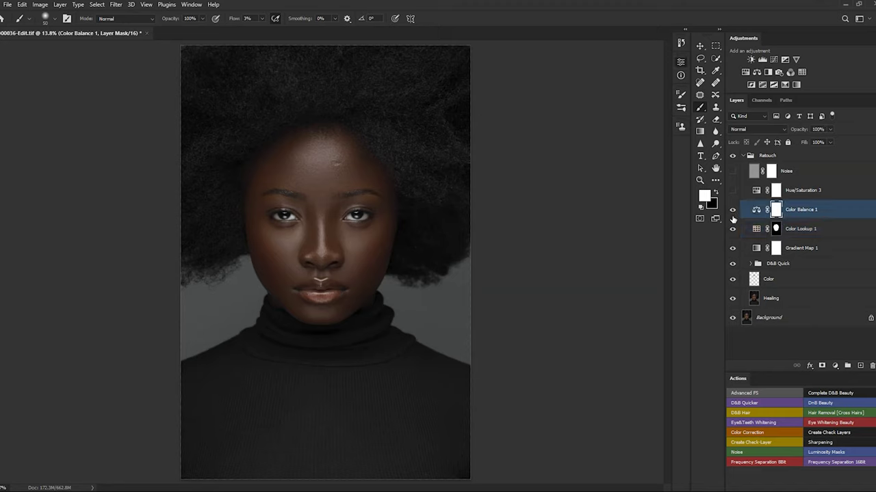
Review Color Balance 1's Highlights, Shadows and Midtones, then open Hue/Saturation 3's settings
{"action": "double_click", "coordinate": [756, 210]}
{"action": "left_click", "coordinate": [628, 90]}
{"action": "left_click", "coordinate": [621, 113]}
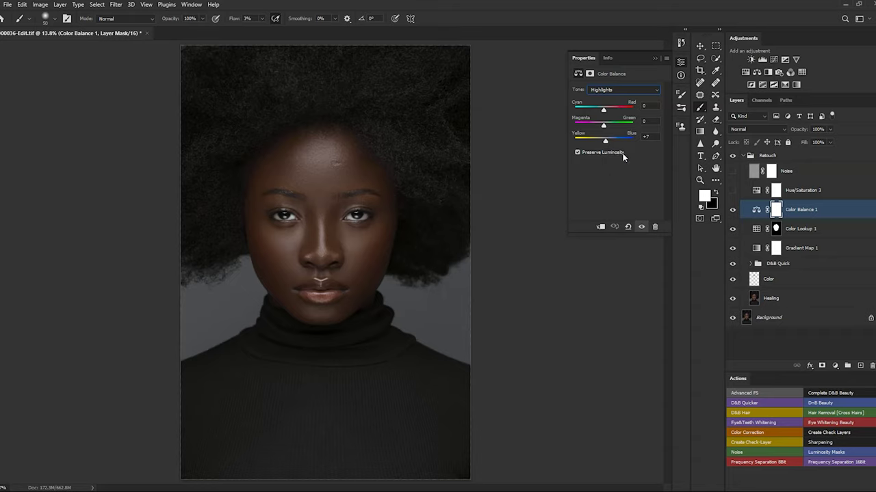
{"action": "left_click", "coordinate": [630, 89]}
{"action": "left_click", "coordinate": [626, 99]}
{"action": "left_click", "coordinate": [609, 90]}
{"action": "left_click", "coordinate": [612, 105]}
{"action": "left_click", "coordinate": [665, 53]}
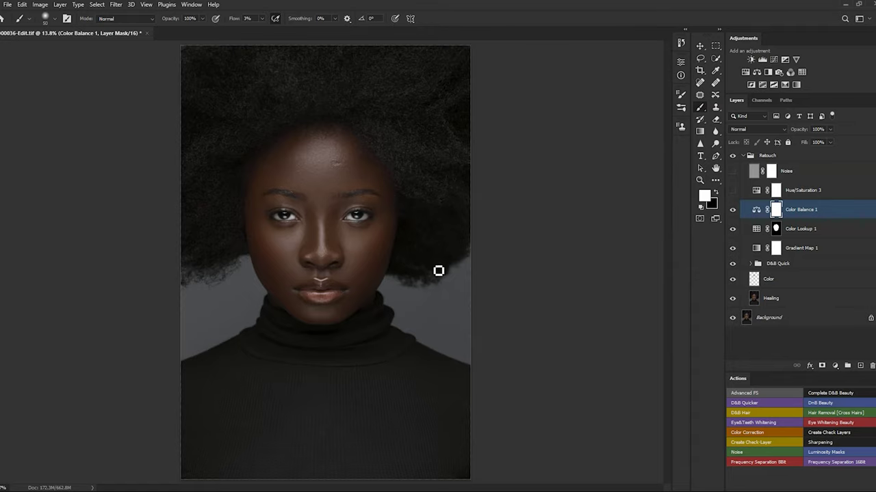
{"action": "mouse_move", "coordinate": [342, 267]}
{"action": "left_mouse_down"}
{"action": "mouse_move", "coordinate": [365, 266]}
{"action": "mouse_move", "coordinate": [319, 248]}
{"action": "mouse_move", "coordinate": [346, 270]}
{"action": "left_mouse_up"}
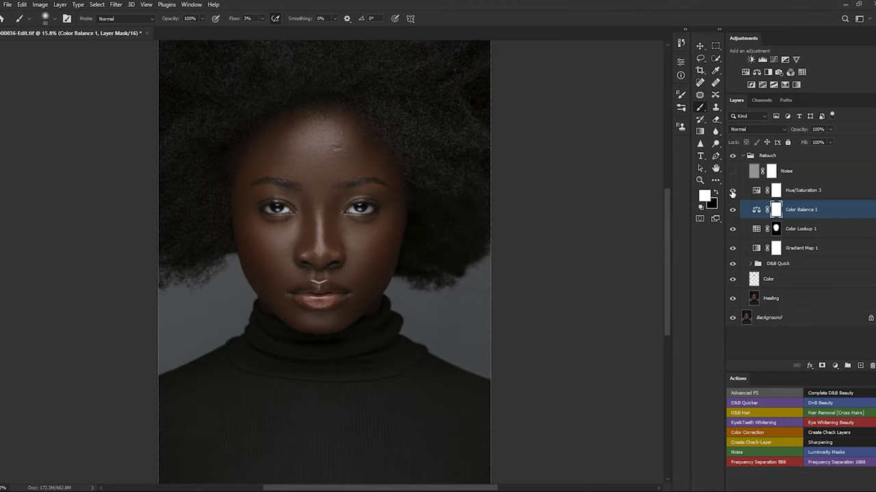
{"action": "double_click", "coordinate": [755, 192]}
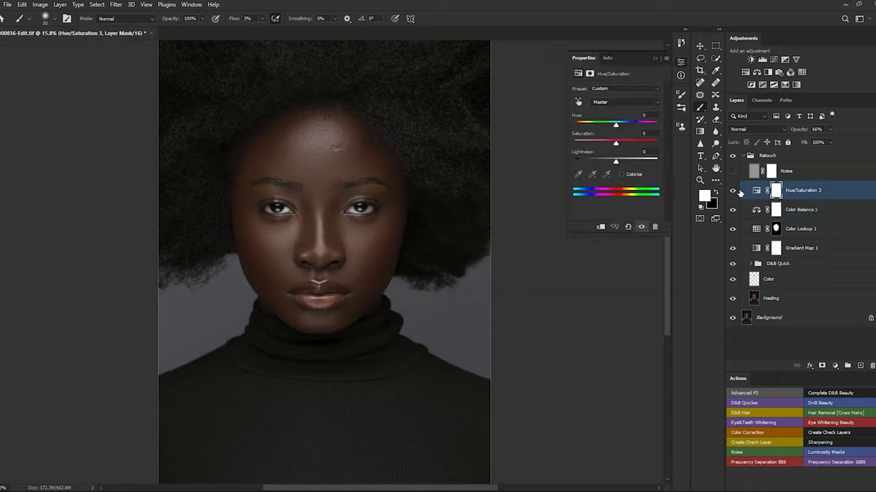
Set Hue/Saturation 3's edited colour range to Yellows after trying Yellows 2
{"action": "left_click", "coordinate": [617, 102]}
{"action": "left_click", "coordinate": [622, 125]}
{"action": "left_click", "coordinate": [610, 103]}
{"action": "left_click", "coordinate": [606, 118]}
{"action": "left_click", "coordinate": [608, 103]}
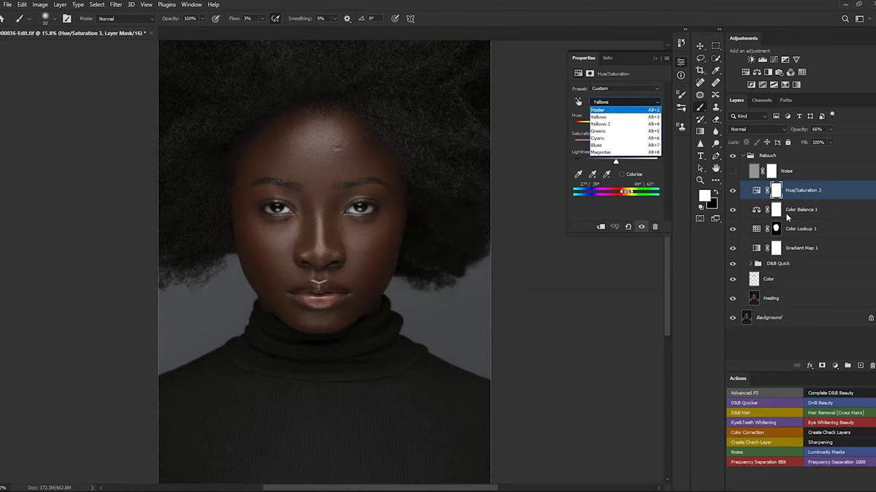
{"action": "left_click", "coordinate": [618, 117]}
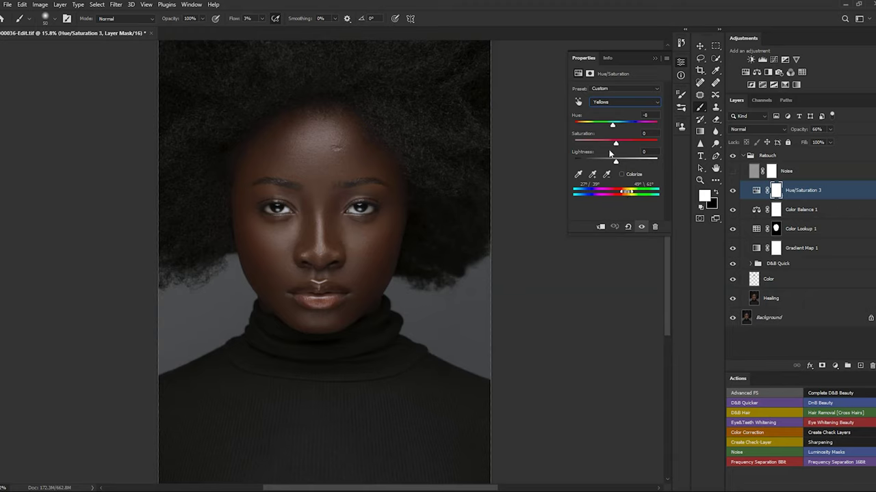
{"action": "left_click", "coordinate": [615, 107]}
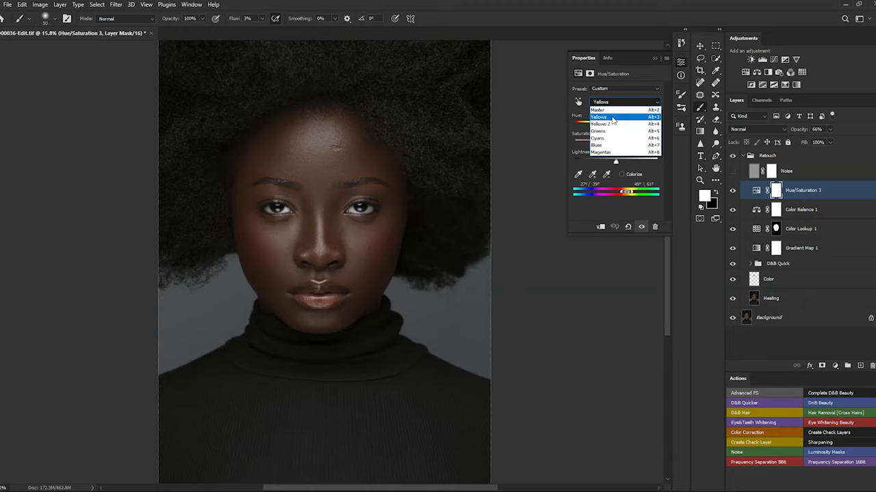
{"action": "left_click", "coordinate": [613, 100]}
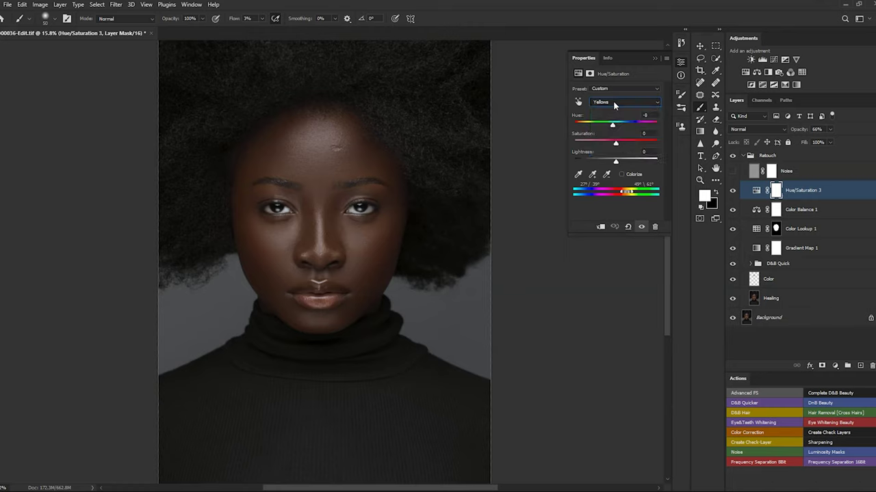
{"action": "left_click", "coordinate": [613, 101]}
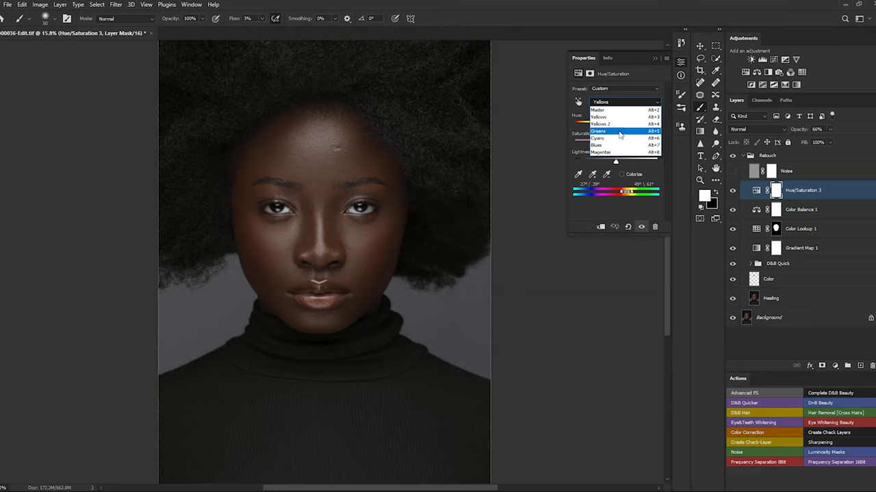
{"action": "left_click", "coordinate": [618, 125]}
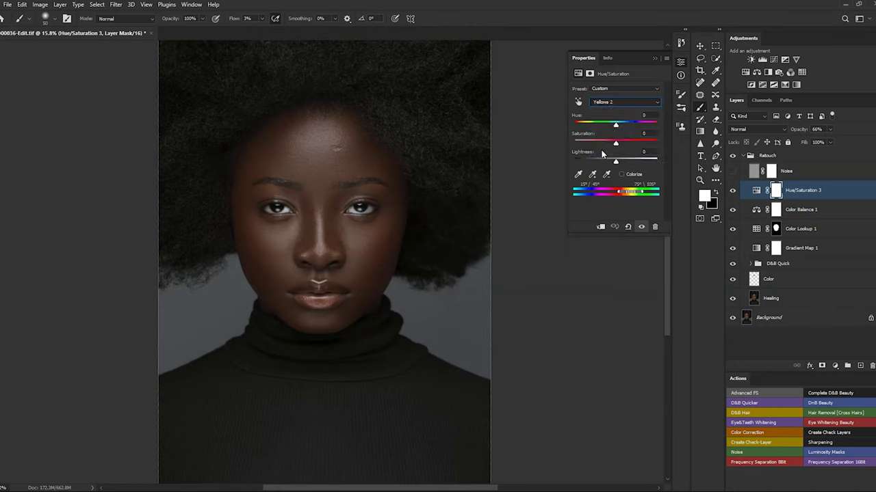
{"action": "left_click", "coordinate": [628, 102]}
{"action": "left_click", "coordinate": [628, 97]}
{"action": "left_click", "coordinate": [617, 103]}
{"action": "left_click", "coordinate": [615, 118]}
Raise the layer to 100% opacity, push the Yellows hue to +180, and toggle it to compare
{"action": "left_click", "coordinate": [830, 129]}
{"action": "left_click_drag", "start_coordinate": [830, 141], "coordinate": [845, 141]}
{"action": "left_click_drag", "start_coordinate": [616, 126], "coordinate": [658, 127]}
{"action": "left_click", "coordinate": [732, 193]}
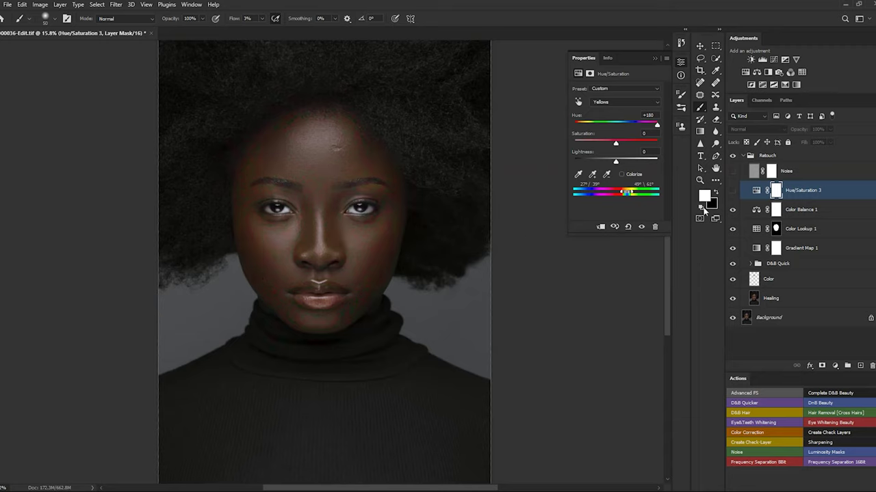
{"action": "left_click", "coordinate": [733, 194]}
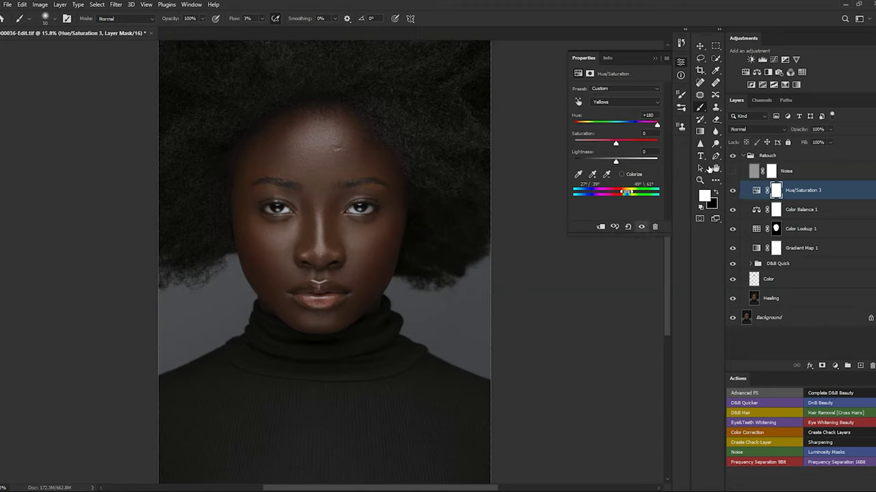
Hide Hue/Saturation 3 and restore its Yellows hue to -8 and opacity to 66%
{"action": "key", "text": "ctrl+comma"}
{"action": "left_click_drag", "start_coordinate": [593, 128], "coordinate": [621, 134]}
{"action": "key", "text": "6"}
{"action": "key", "text": "6"}
{"action": "scroll", "coordinate": [424, 251], "scroll_direction": "up", "scroll_amount": 10}
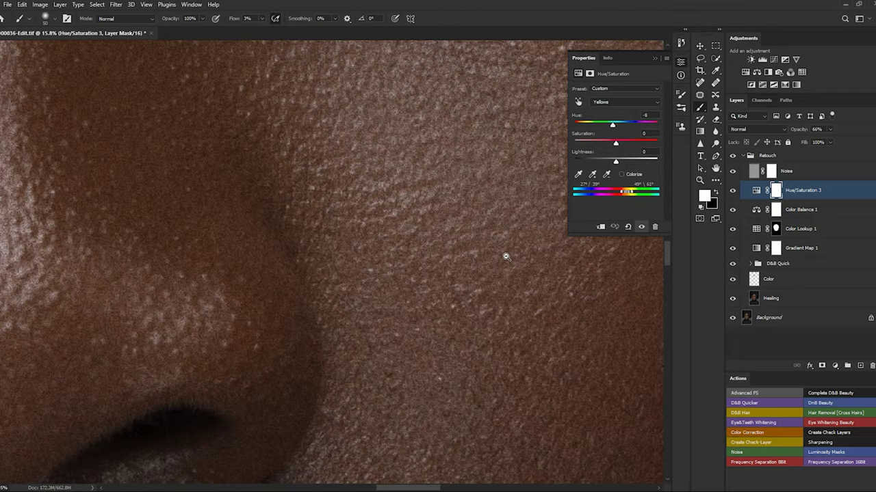
{"action": "scroll", "coordinate": [483, 258], "scroll_direction": "down", "scroll_amount": 4}
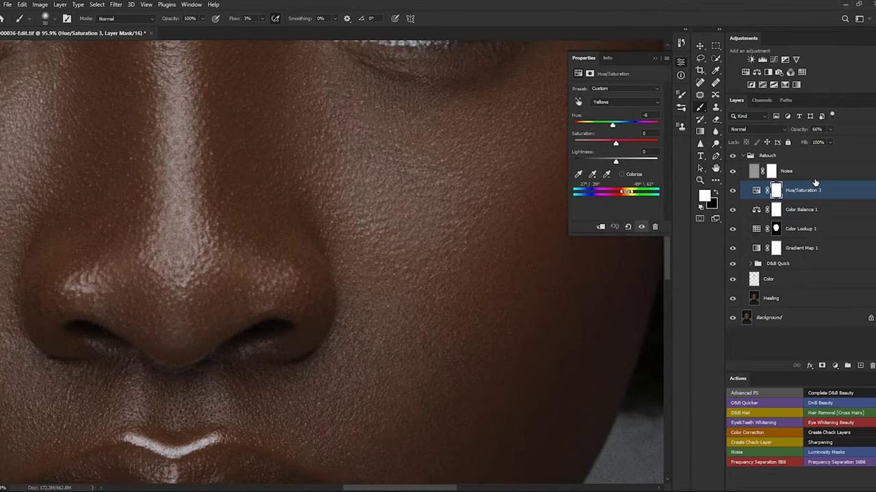
Toggle the Noise layer off and on, inspecting the grain around the eye, brow, lips and jaw
{"action": "left_click", "coordinate": [816, 172]}
{"action": "left_click_drag", "start_coordinate": [454, 272], "coordinate": [435, 369]}
{"action": "left_click", "coordinate": [733, 173]}
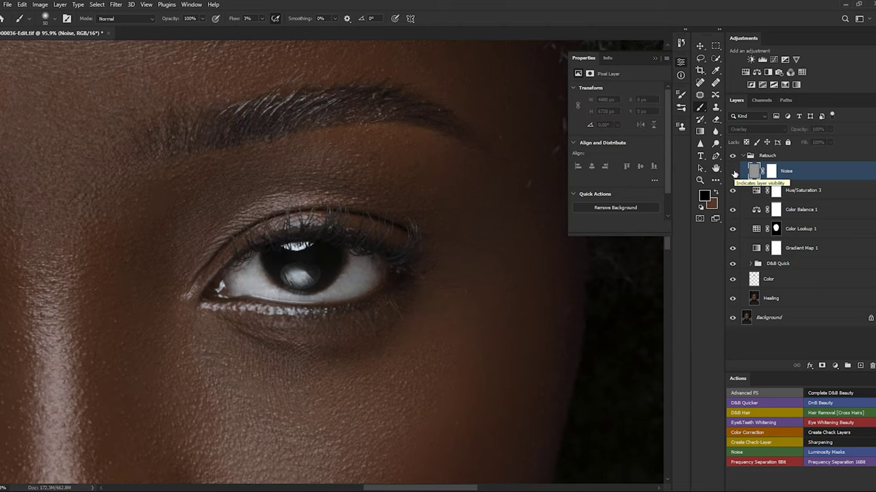
{"action": "left_click", "coordinate": [733, 172]}
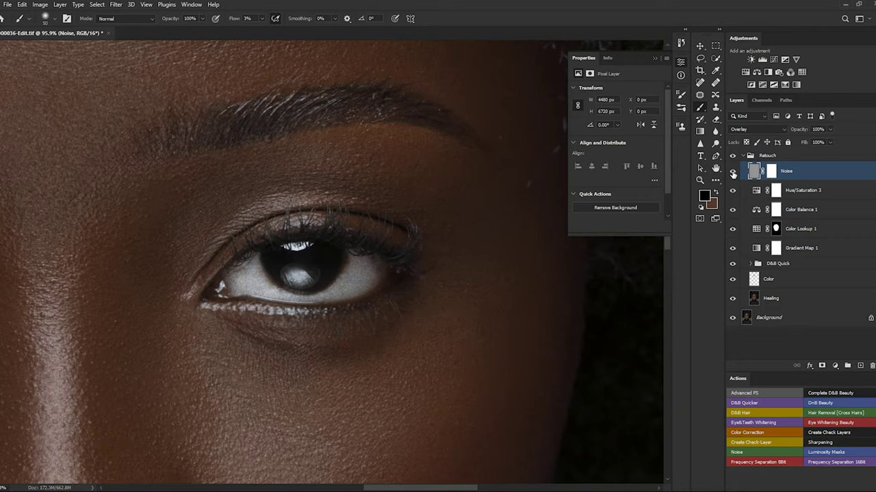
{"action": "scroll", "coordinate": [458, 356], "scroll_direction": "down", "scroll_amount": 6}
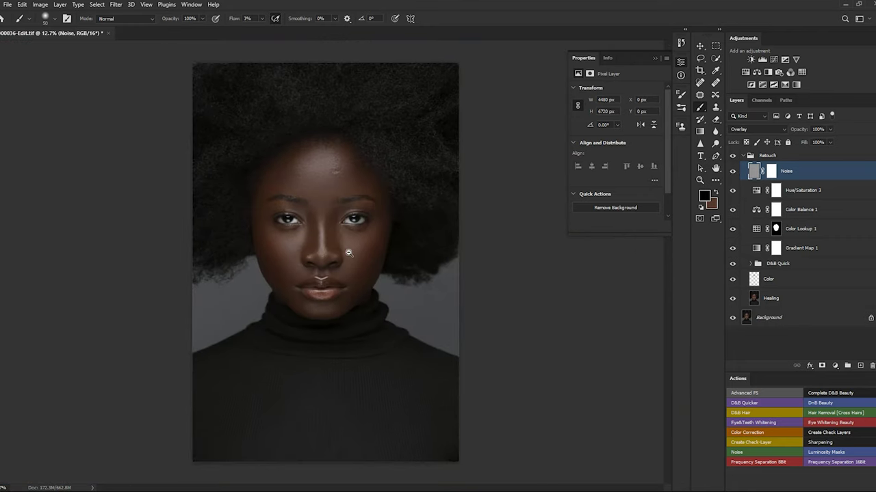
{"action": "scroll", "coordinate": [349, 253], "scroll_direction": "up", "scroll_amount": 8}
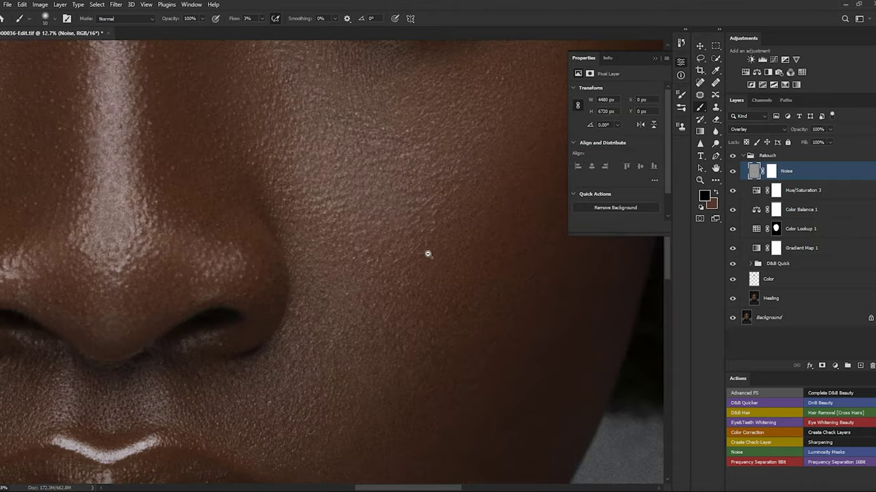
{"action": "scroll", "coordinate": [428, 254], "scroll_direction": "down", "scroll_amount": 8}
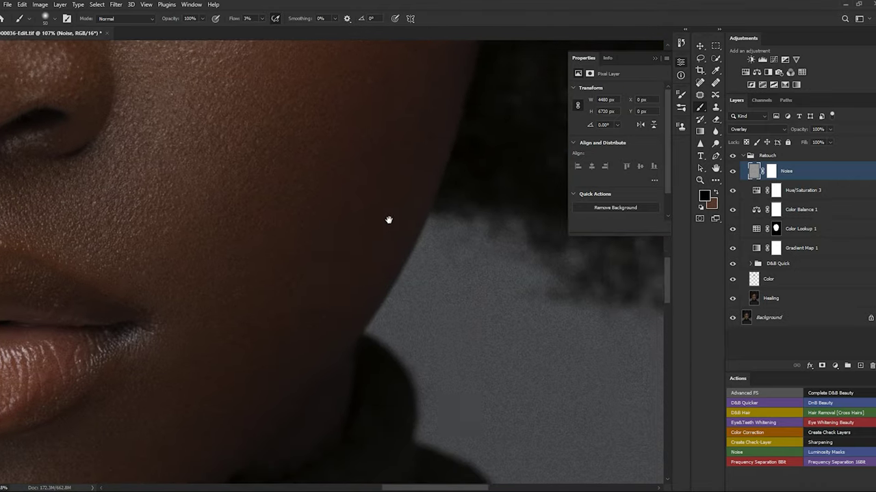
{"action": "left_click_drag", "start_coordinate": [389, 219], "coordinate": [491, 232]}
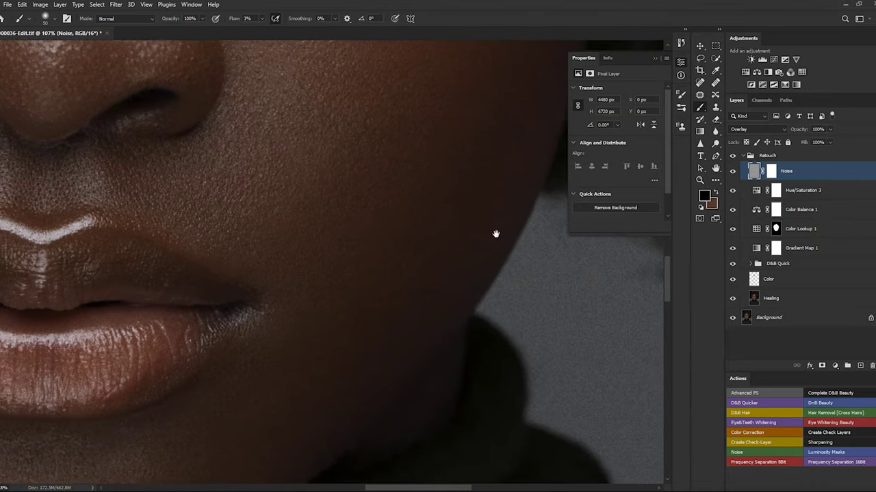
{"action": "scroll", "coordinate": [328, 303], "scroll_direction": "down", "scroll_amount": 8}
{"action": "scroll", "coordinate": [277, 307], "scroll_direction": "up", "scroll_amount": 1}
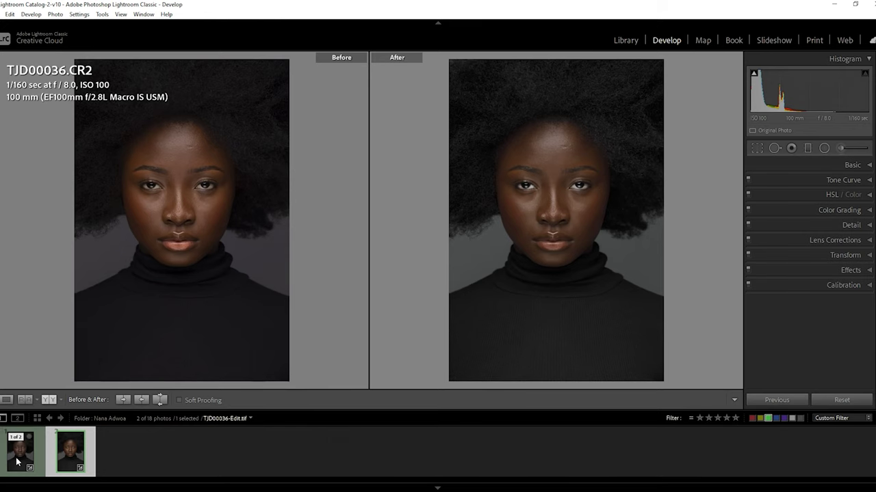
Set TJD00036-Edit.tif as the Before image and review its Basic panel (Vibrance +14, Saturation −12)
{"action": "left_click", "coordinate": [19, 463]}
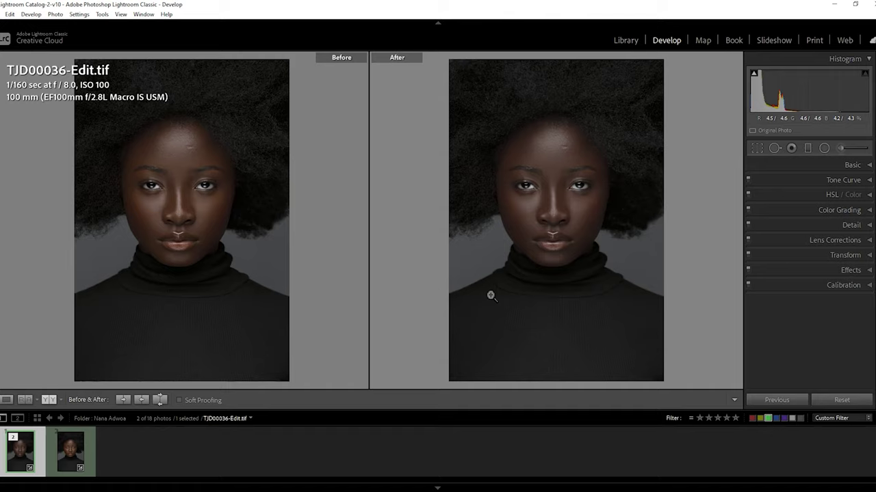
{"action": "left_click", "coordinate": [868, 166]}
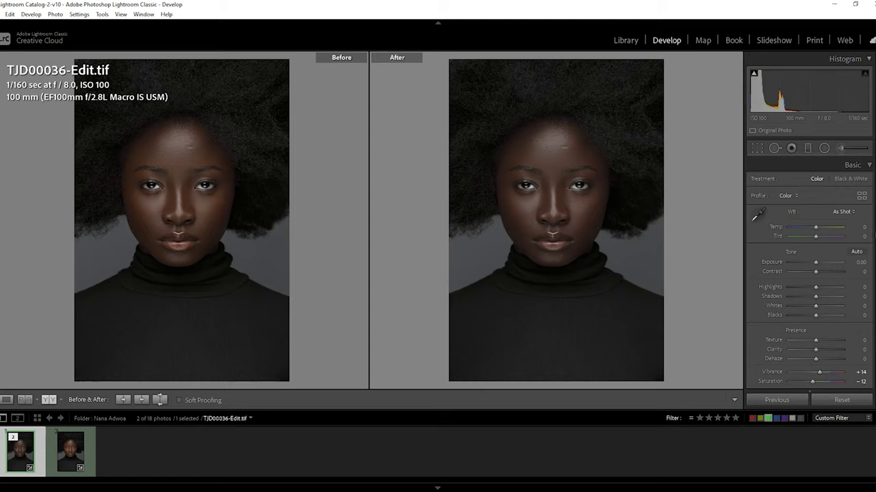
{"action": "scroll", "coordinate": [820, 297], "scroll_direction": "down", "scroll_amount": 3}
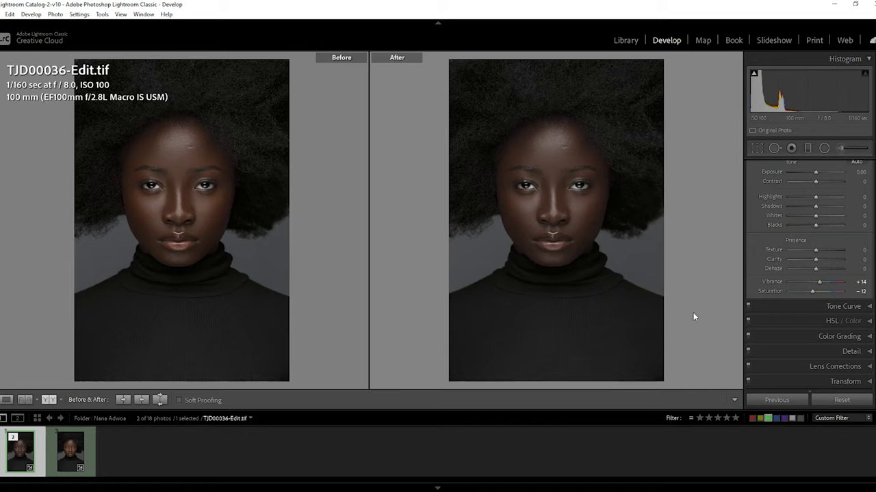
{"action": "scroll", "coordinate": [809, 274], "scroll_direction": "up", "scroll_amount": 3}
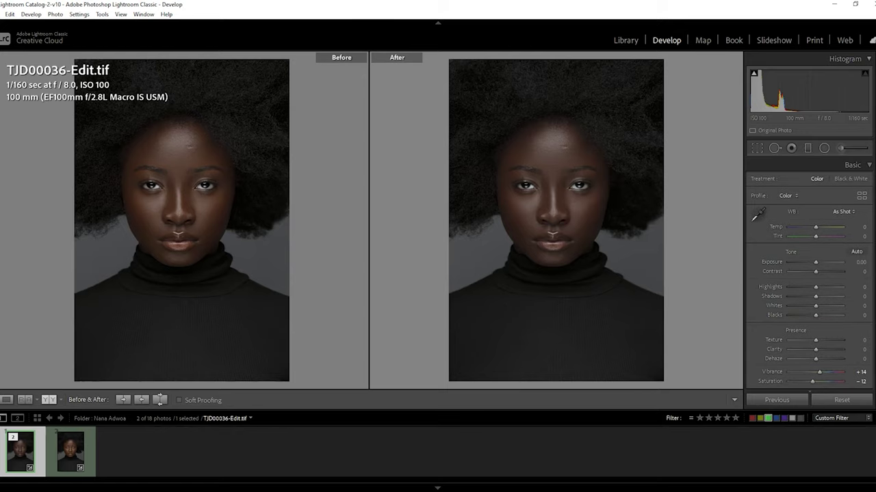
Collapse Basic, expand HSL / Color, and switch it off and on to compare
{"action": "left_click", "coordinate": [869, 165]}
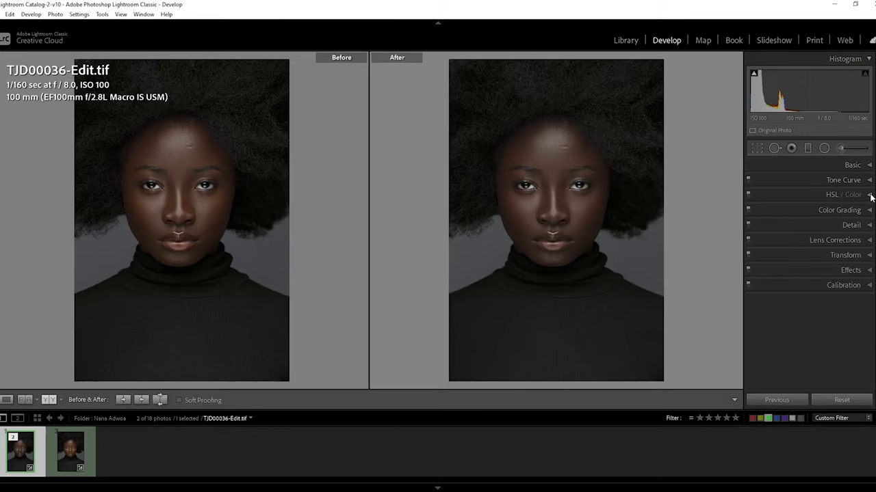
{"action": "left_click", "coordinate": [867, 195]}
{"action": "scroll", "coordinate": [810, 272], "scroll_direction": "down", "scroll_amount": 2}
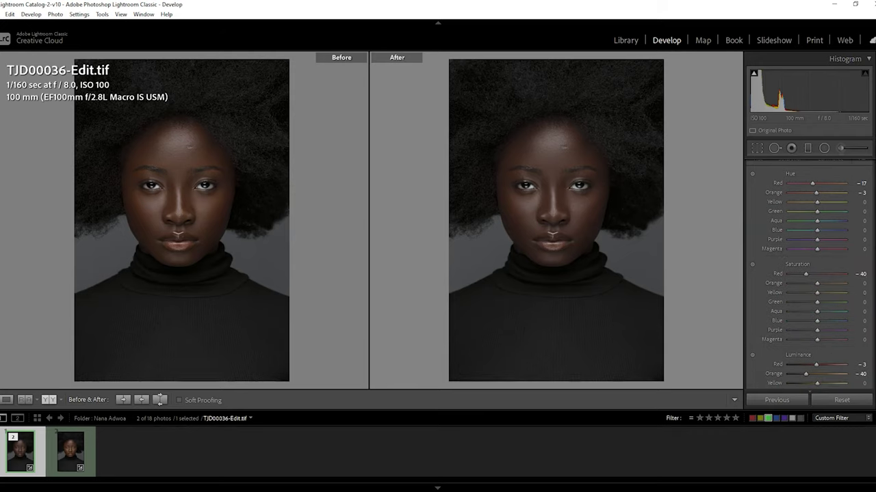
{"action": "scroll", "coordinate": [786, 182], "scroll_direction": "up", "scroll_amount": 1}
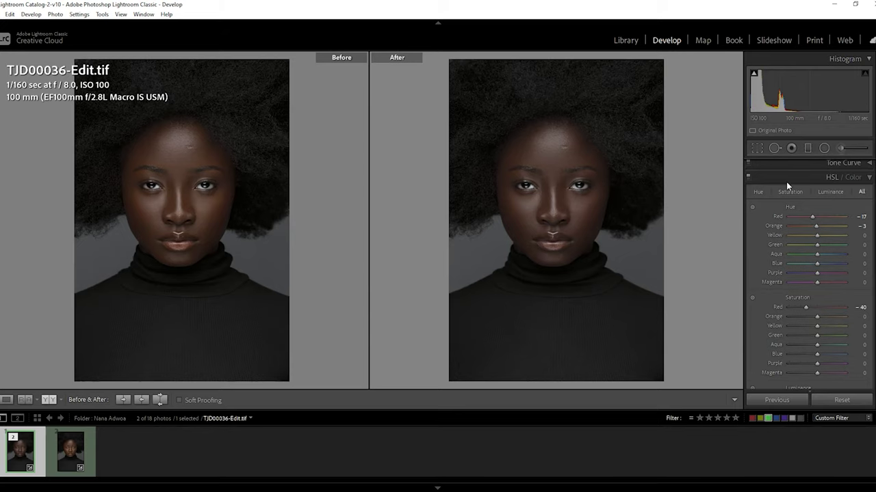
{"action": "left_click", "coordinate": [747, 176]}
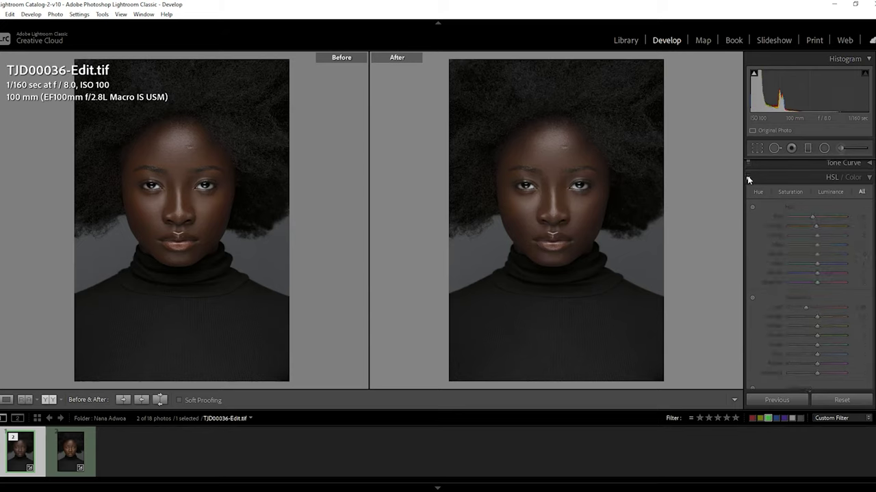
{"action": "left_click", "coordinate": [748, 178]}
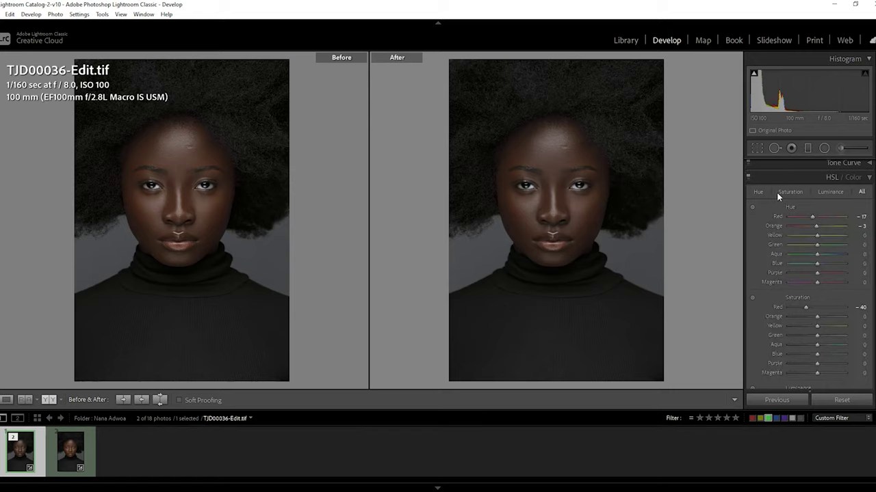
Collapse HSL / Color, open and close Calibration, then bring up the edited photo's context menu
{"action": "scroll", "coordinate": [810, 274], "scroll_direction": "down", "scroll_amount": 3}
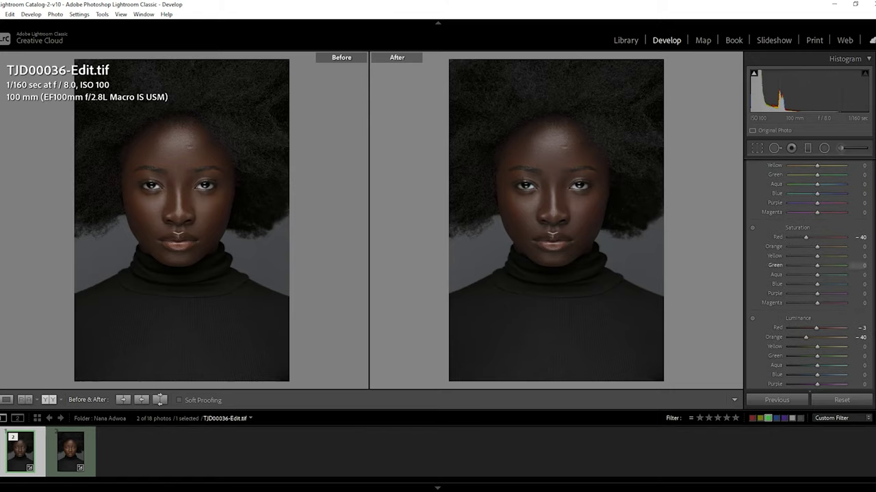
{"action": "scroll", "coordinate": [810, 273], "scroll_direction": "up", "scroll_amount": 3}
{"action": "left_click", "coordinate": [869, 194]}
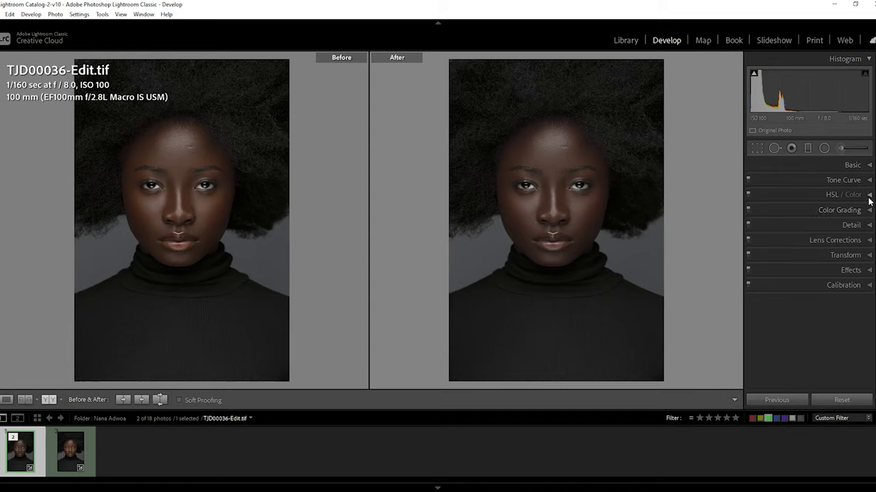
{"action": "left_click", "coordinate": [869, 285]}
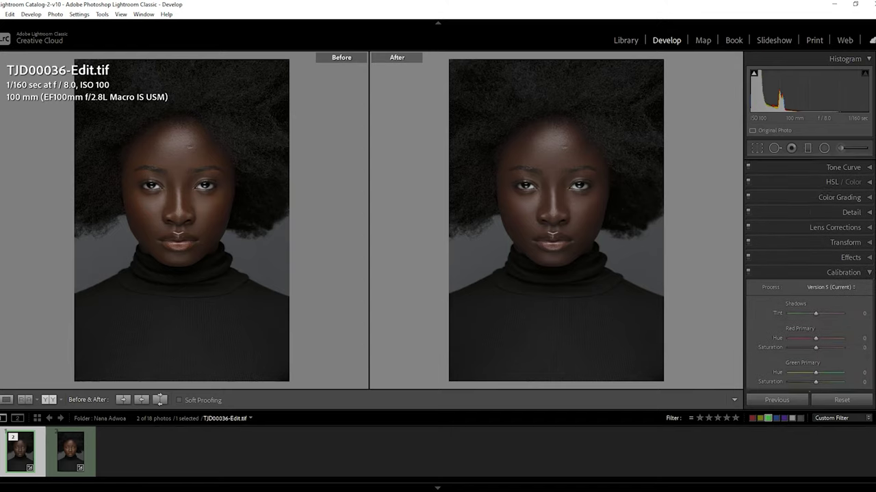
{"action": "left_click", "coordinate": [867, 235]}
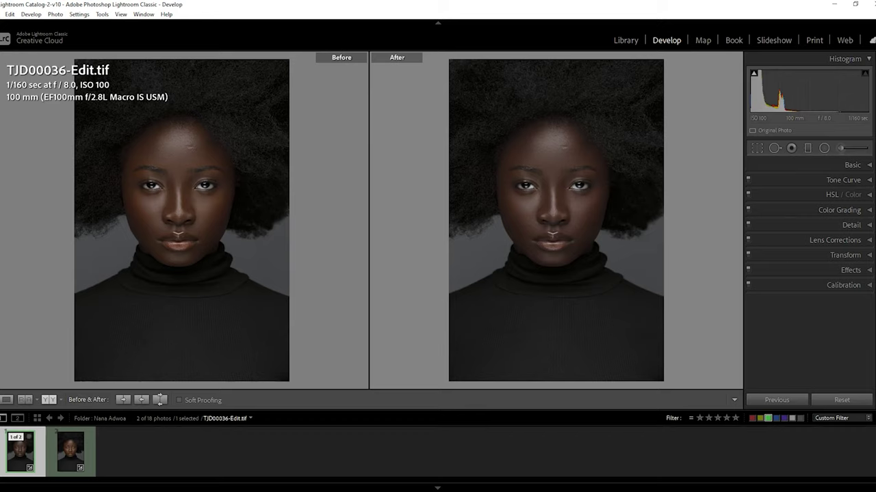
{"action": "right_click", "coordinate": [21, 465]}
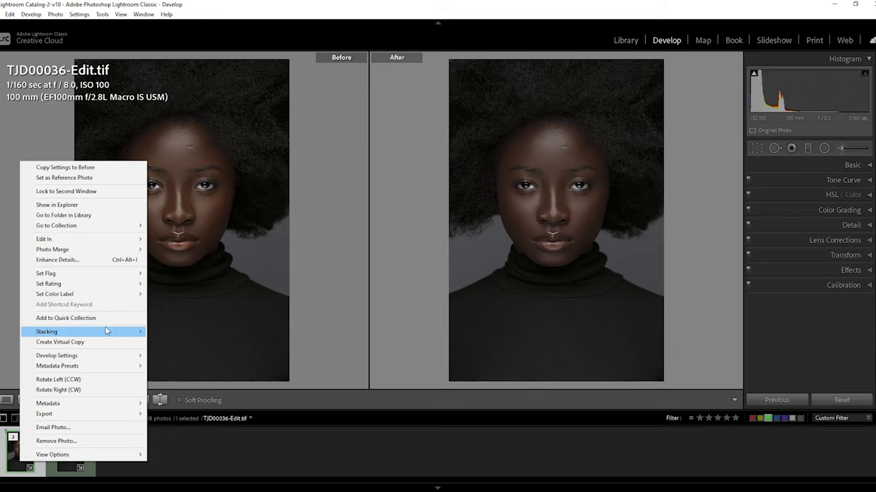
{"action": "mouse_move", "coordinate": [108, 416]}
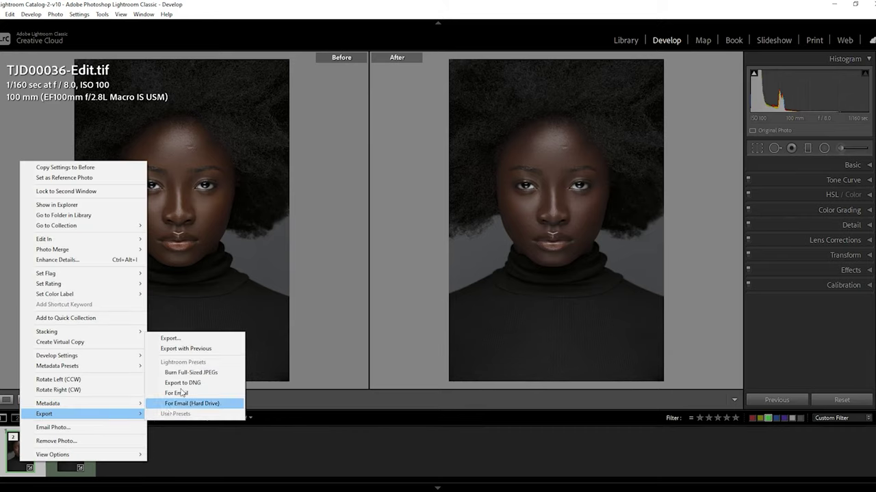
{"action": "left_click", "coordinate": [176, 338]}
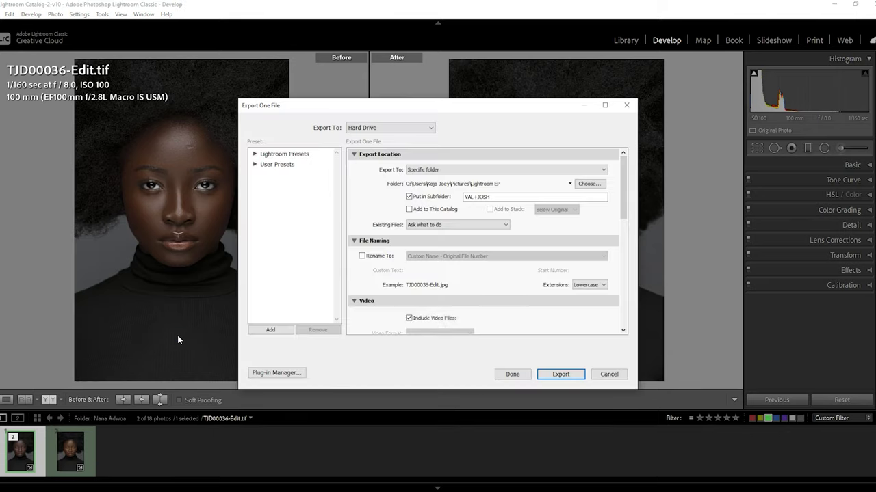
{"action": "left_click_drag", "start_coordinate": [493, 105], "coordinate": [471, 90]}
{"action": "left_click_drag", "start_coordinate": [601, 171], "coordinate": [605, 226]}
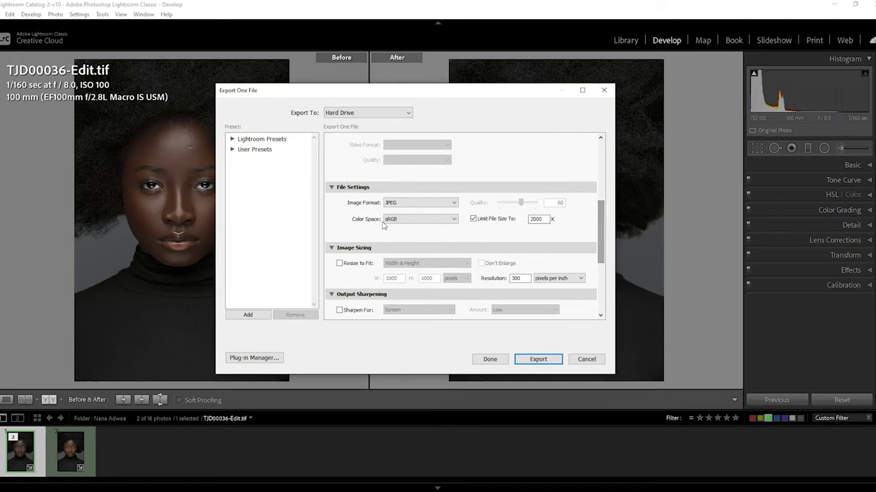
{"action": "left_click", "coordinate": [474, 219]}
{"action": "left_click", "coordinate": [473, 219]}
{"action": "key", "text": "Tab"}
{"action": "type", "text": "1500"}
{"action": "left_click_drag", "start_coordinate": [598, 239], "coordinate": [600, 293]}
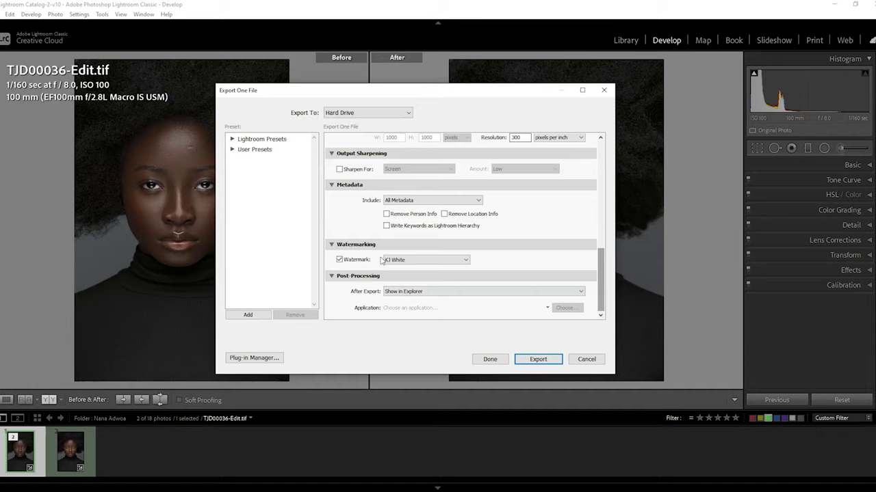
{"action": "left_click_drag", "start_coordinate": [602, 290], "coordinate": [606, 156]}
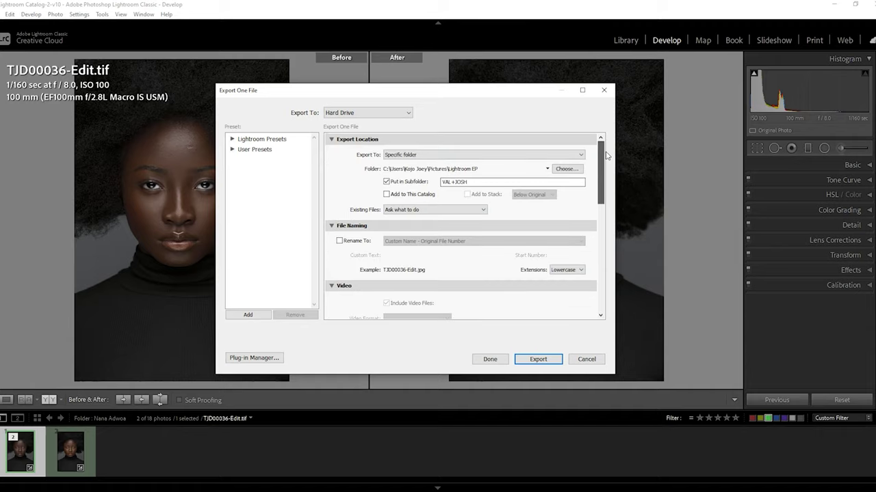
{"action": "left_click", "coordinate": [595, 360]}
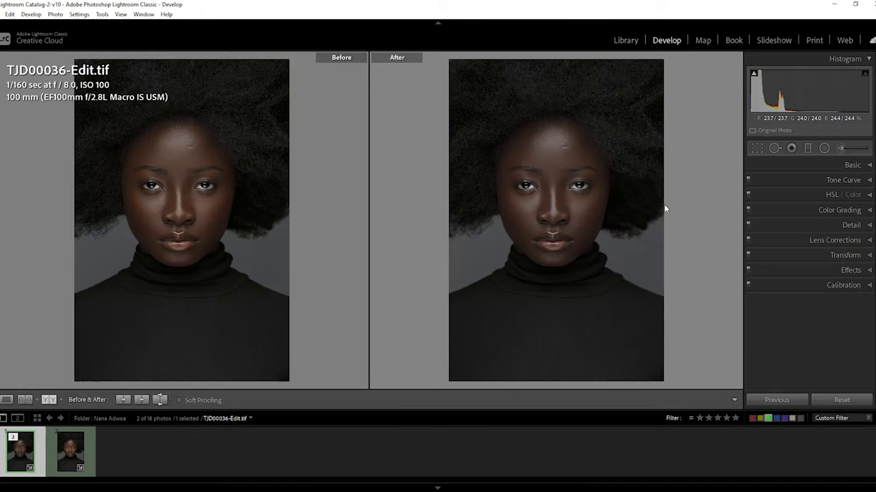
Apply a 4 x 5 crop with the portrait shifted down, then undo it
{"action": "left_click", "coordinate": [757, 149]}
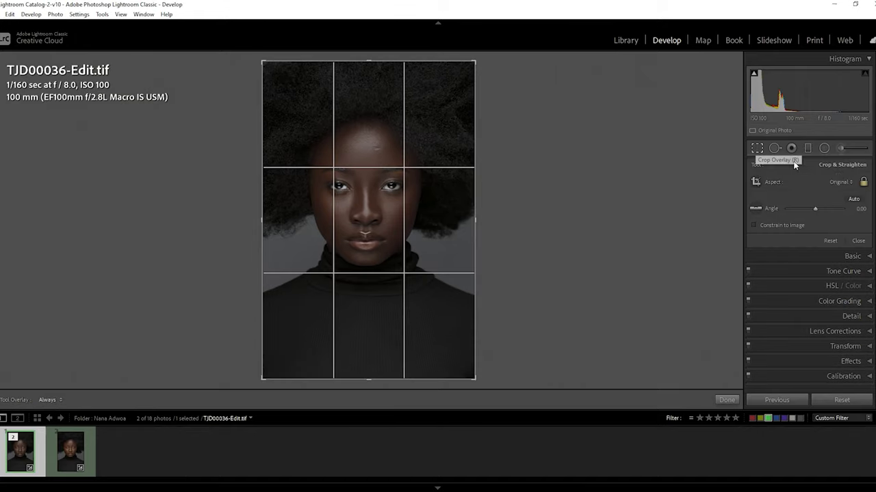
{"action": "left_click", "coordinate": [840, 182]}
{"action": "left_click", "coordinate": [778, 238]}
{"action": "left_click_drag", "start_coordinate": [445, 225], "coordinate": [395, 221]}
{"action": "left_click", "coordinate": [727, 400]}
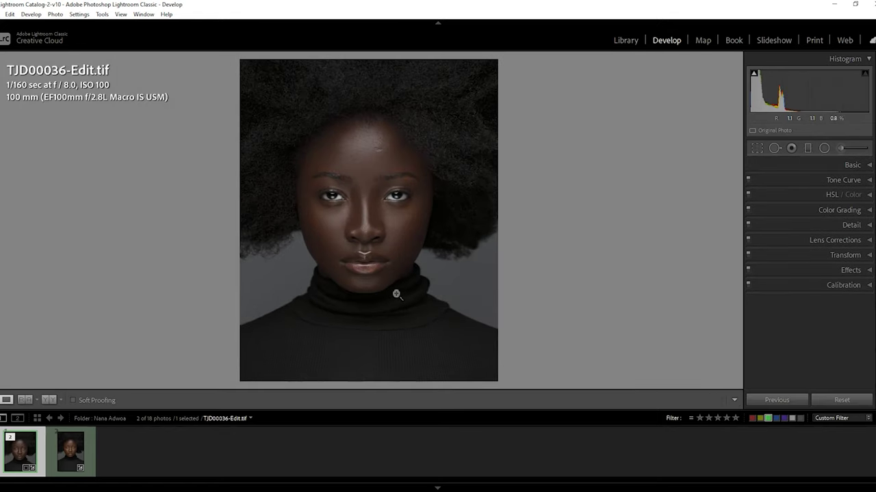
{"action": "key", "text": "ctrl+z"}
{"action": "key", "text": "ctrl+z"}
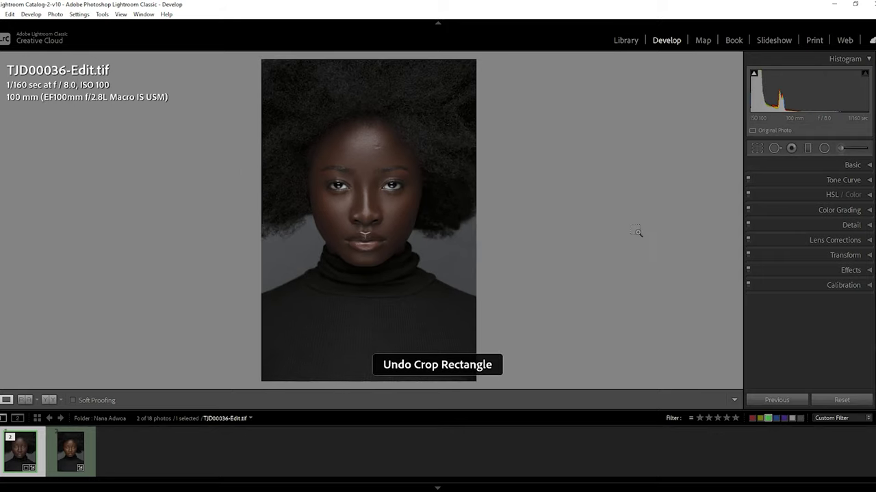